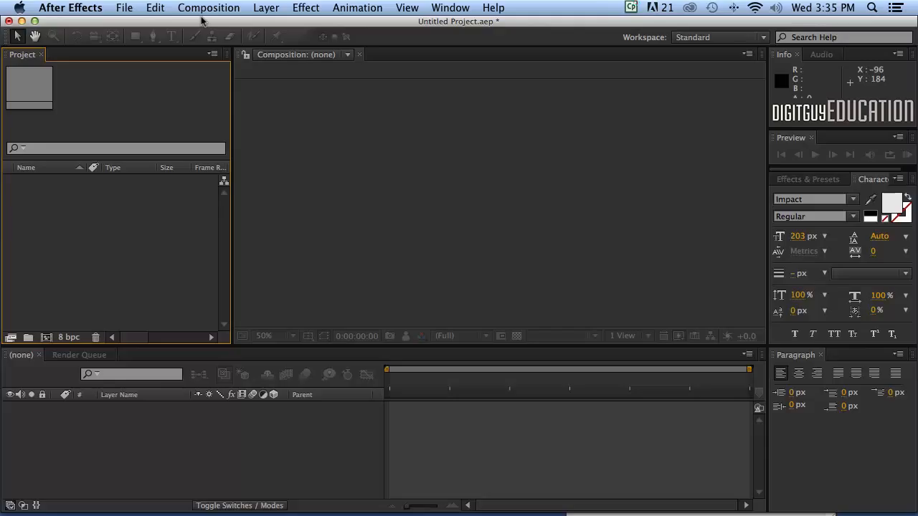
drag(224, 17, 225, 22)
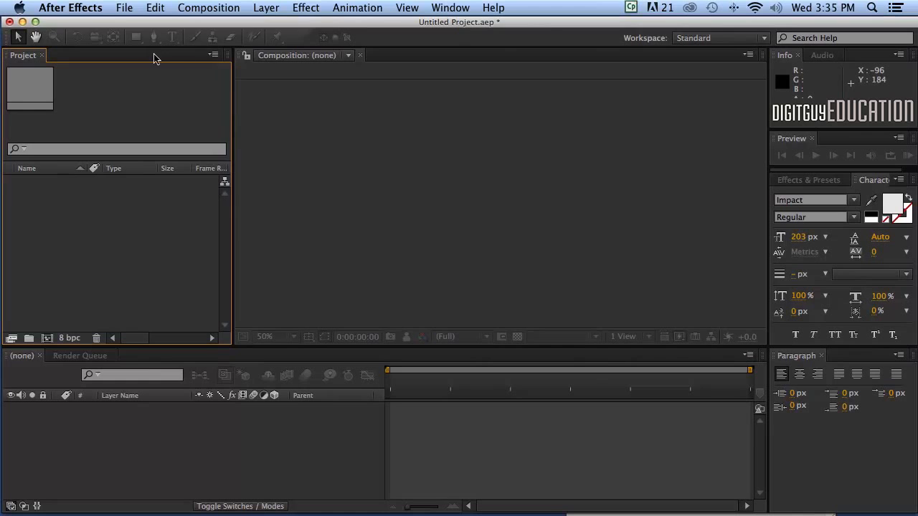
click(123, 8)
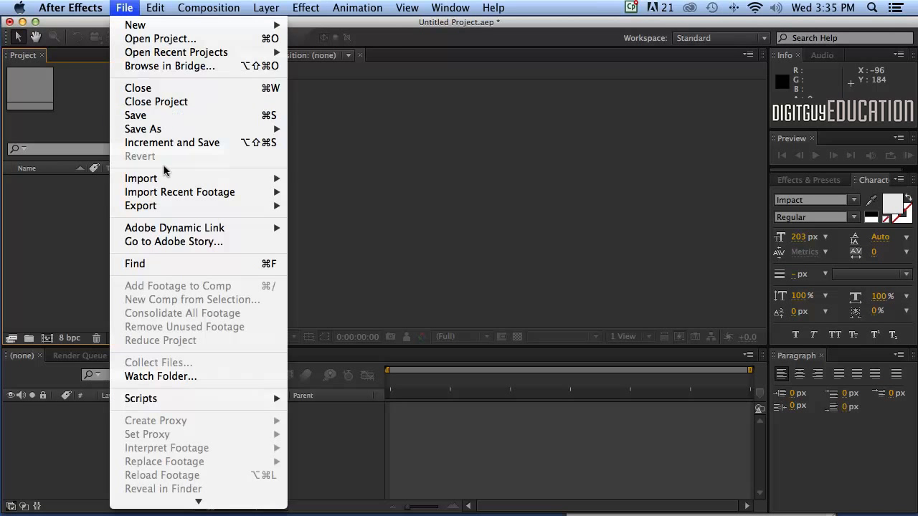
mouse_move(164, 178)
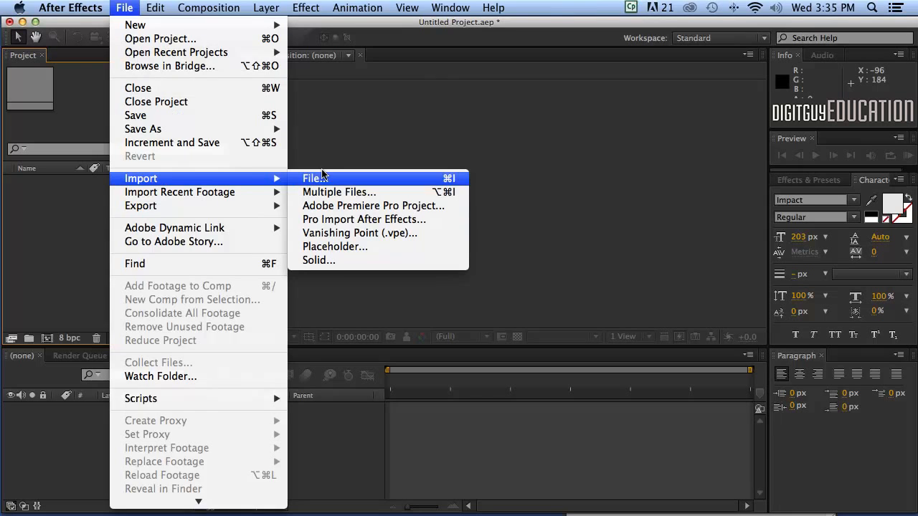
click(362, 140)
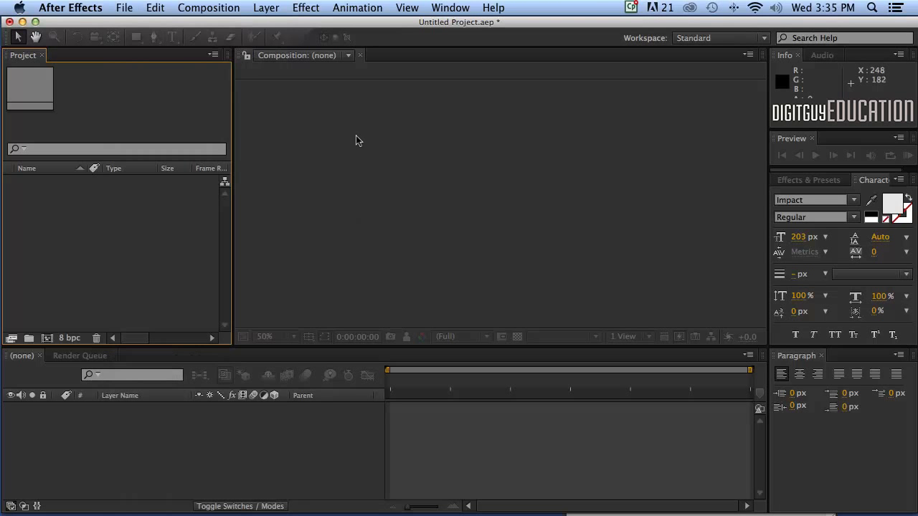
key(super+i)
click(612, 438)
- Import crest1.ai from the wk 1 assets folder as footage with merged layers, and select it in the project
double_click(104, 245)
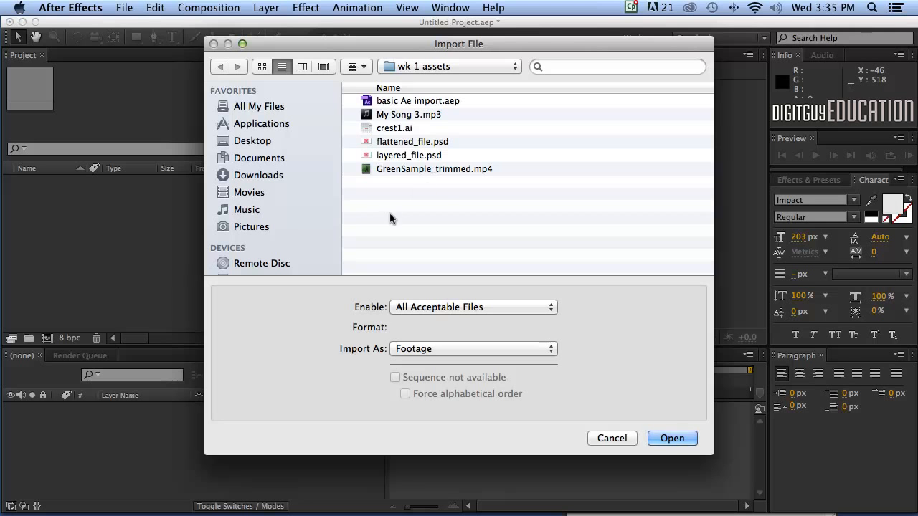
click(384, 129)
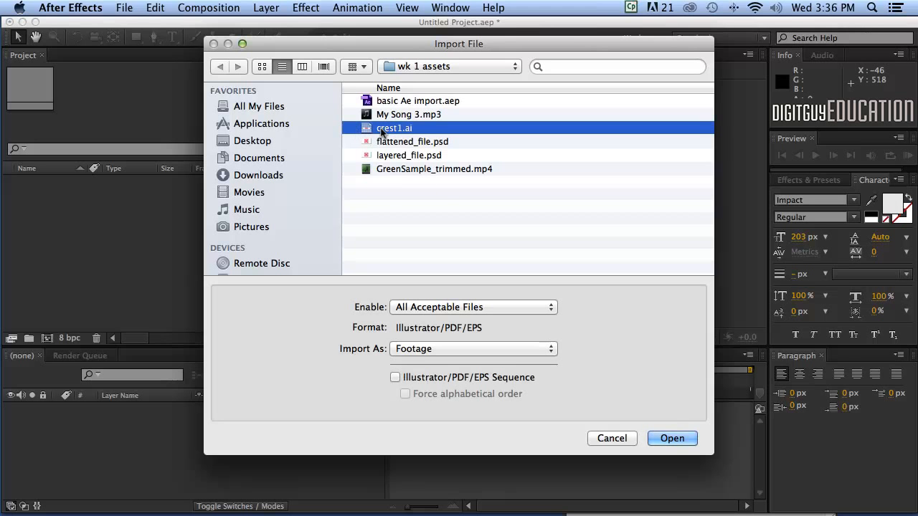
click(423, 349)
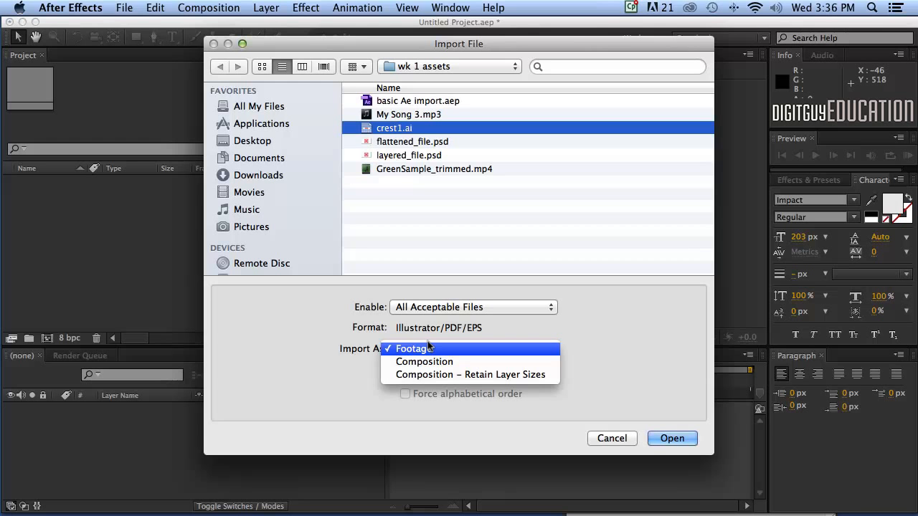
click(428, 348)
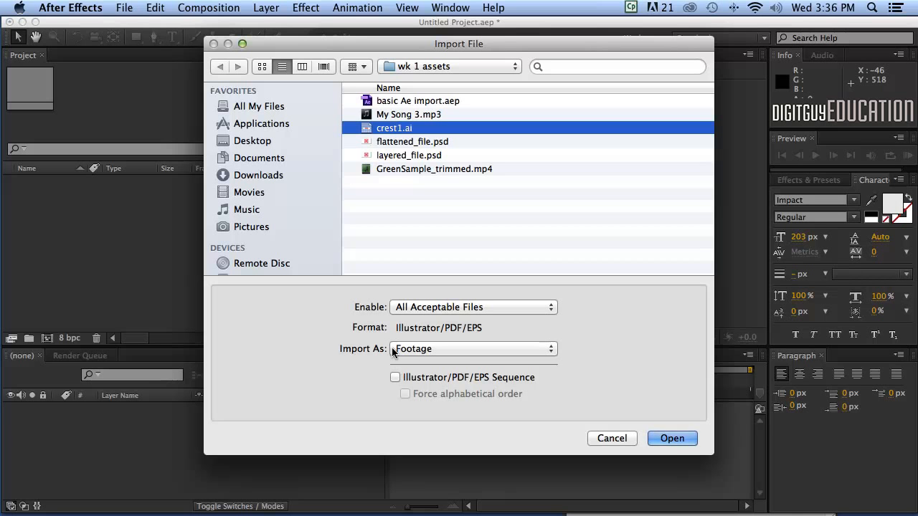
click(671, 438)
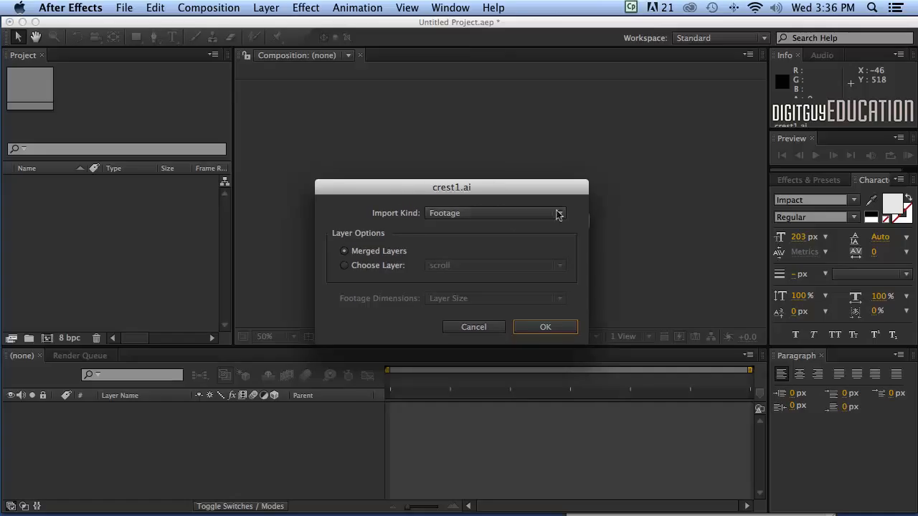
click(533, 215)
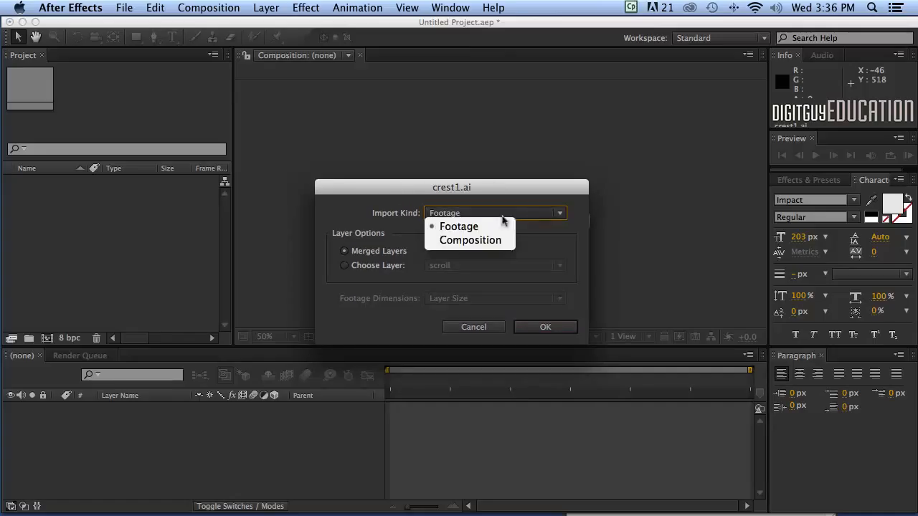
click(468, 226)
click(544, 326)
click(32, 216)
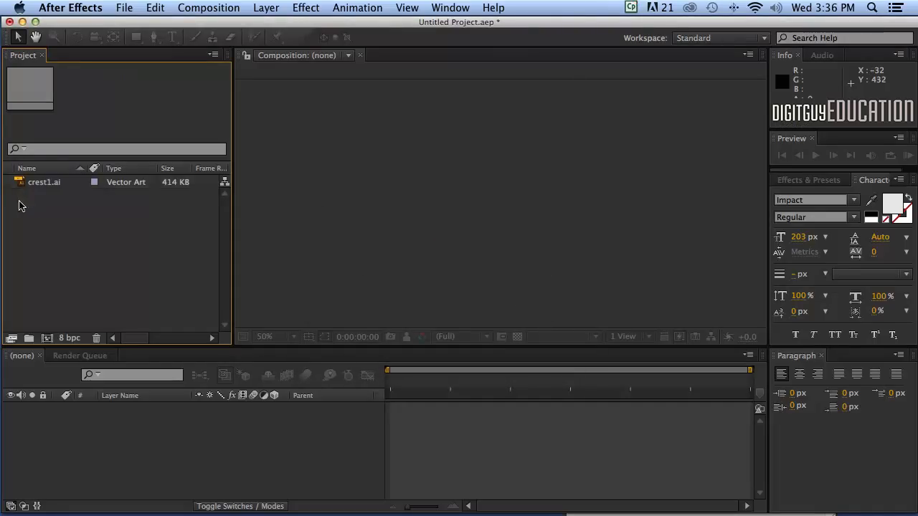
click(18, 183)
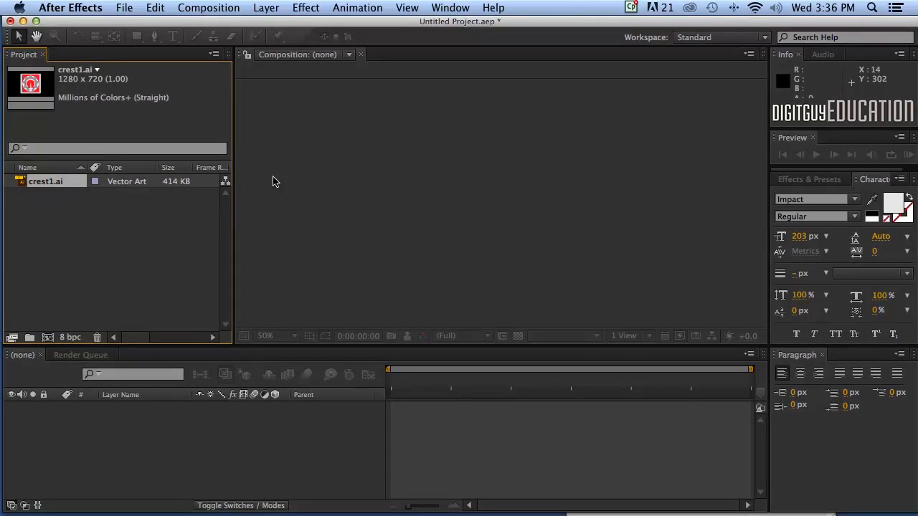
- Start a new composition named "animated logo" with the HDV/HDTV 720 25 preset
click(203, 4)
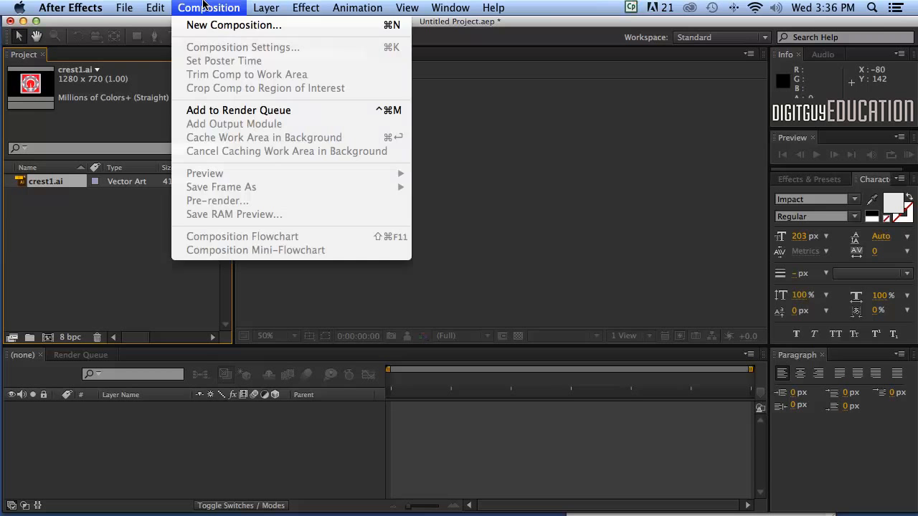
click(206, 25)
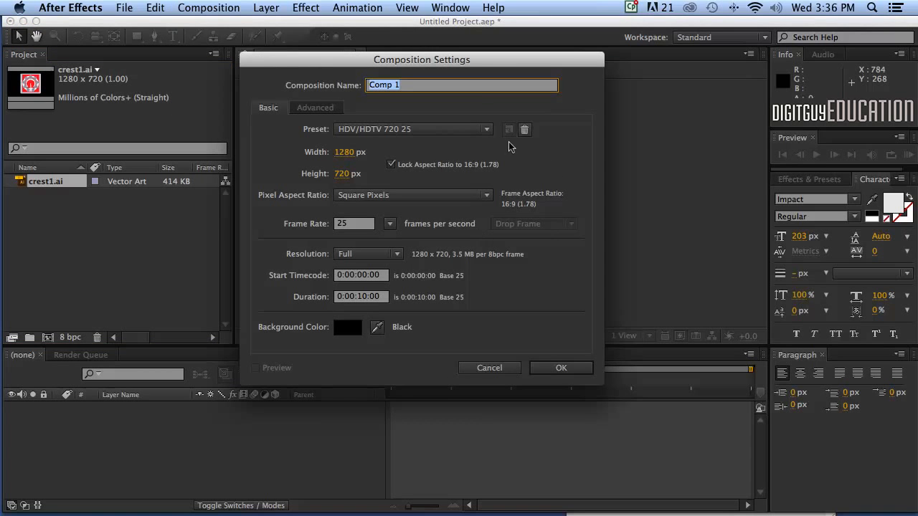
drag(496, 64, 543, 84)
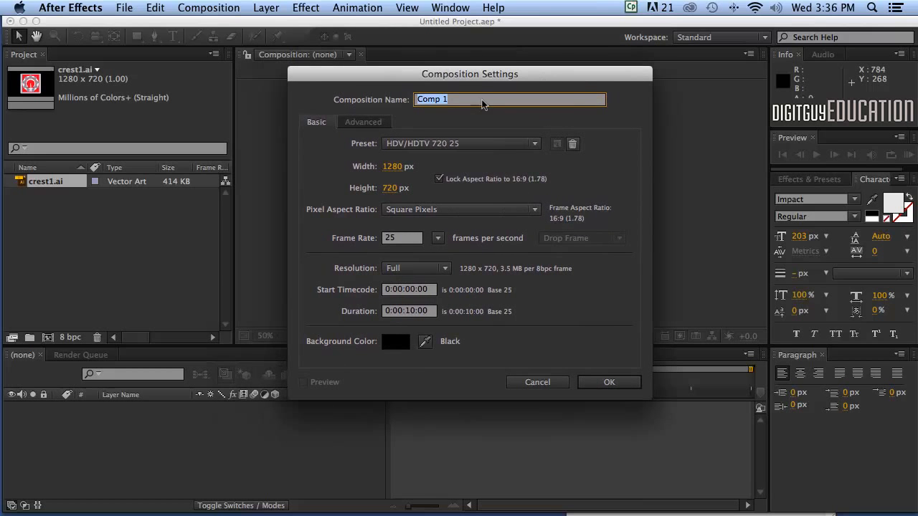
text(animated logo)
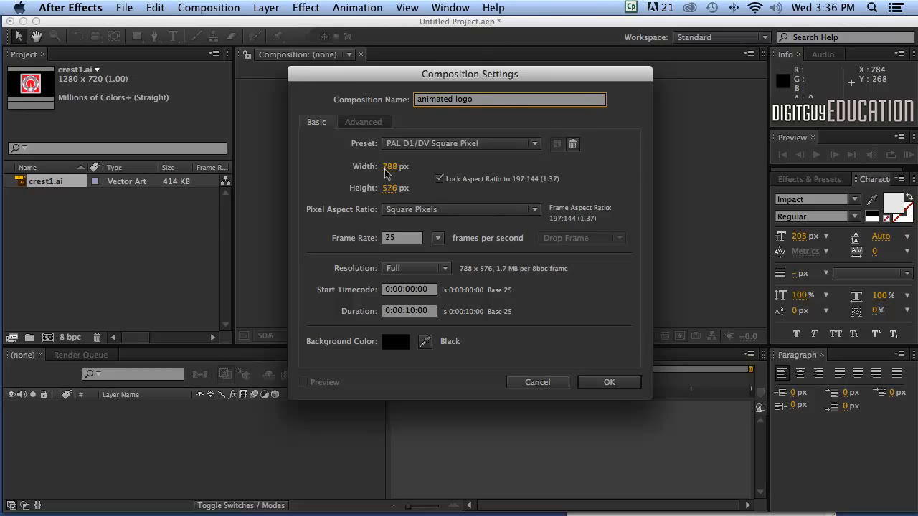
drag(386, 170, 387, 170)
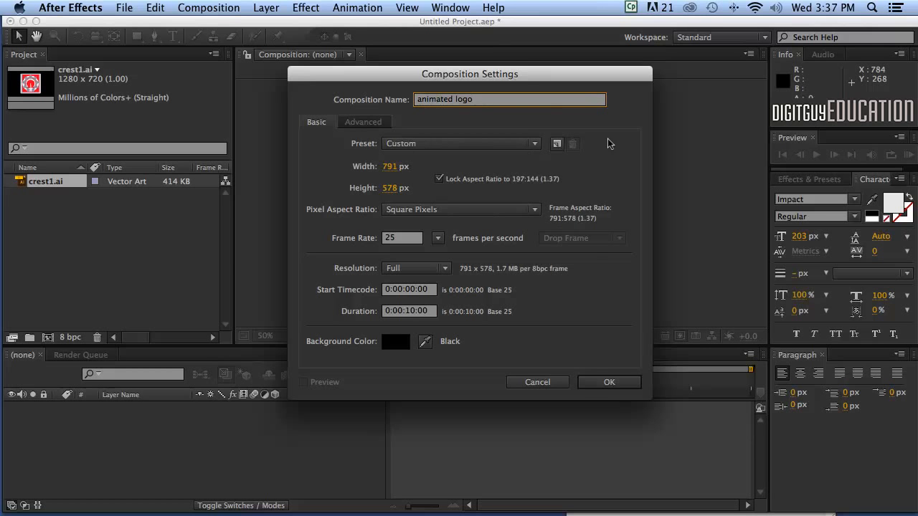
click(500, 143)
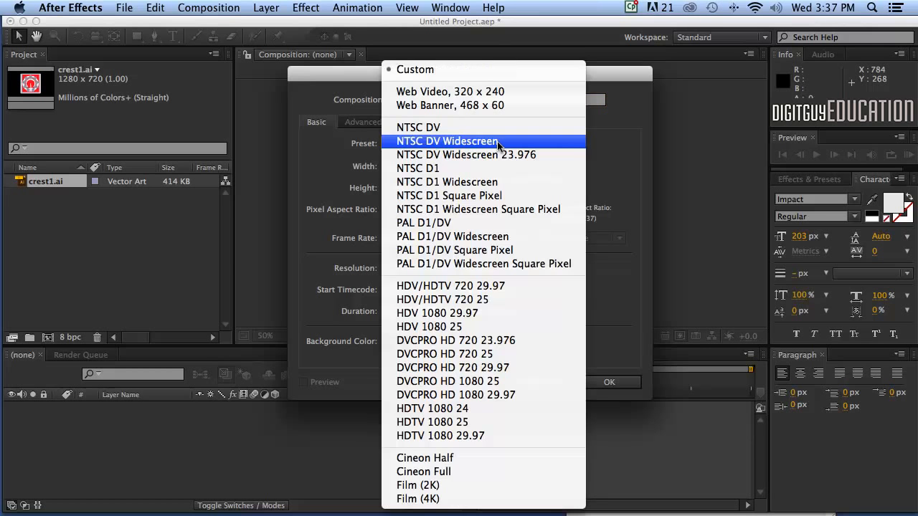
click(523, 299)
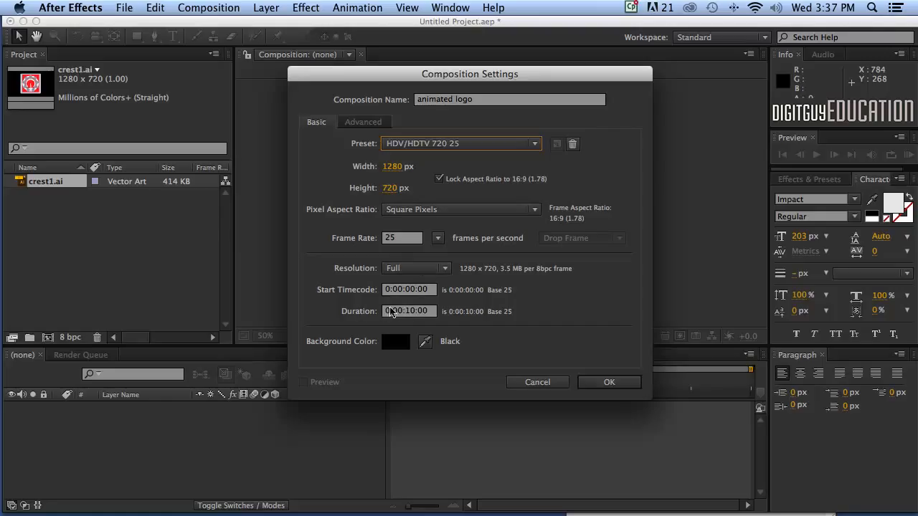
- Set the composition's duration to 0:00:10:00 and create it
click(428, 311)
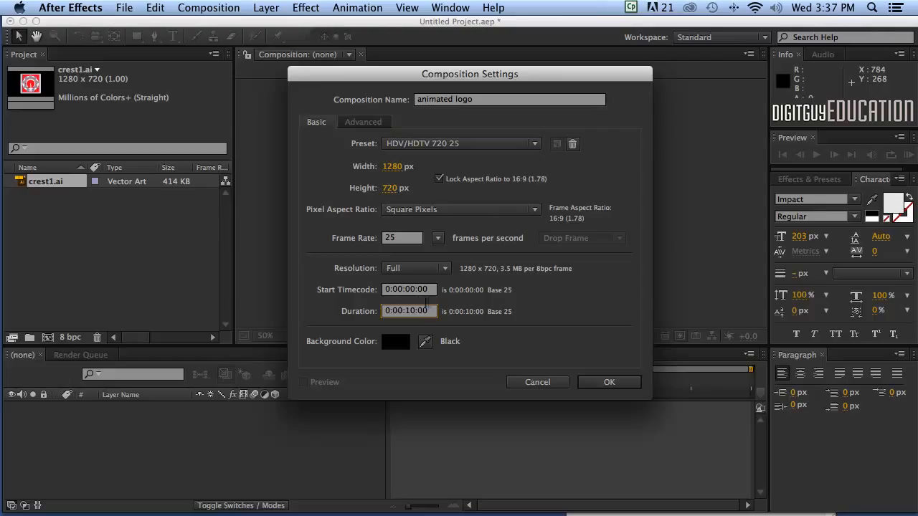
drag(426, 304, 348, 308)
text(1)
click(609, 382)
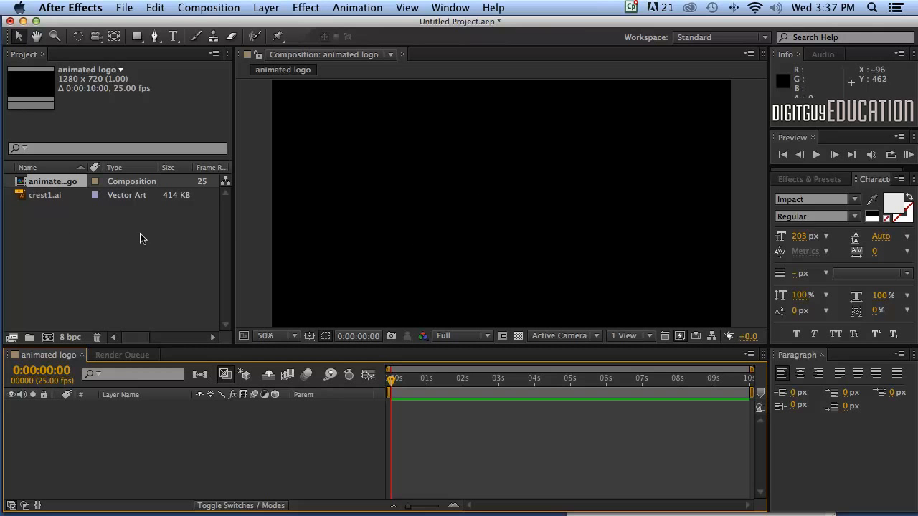
- Try placing crest1.ai in the composition frame and centring it by hand, and delete the layer
click(15, 199)
drag(24, 197, 389, 228)
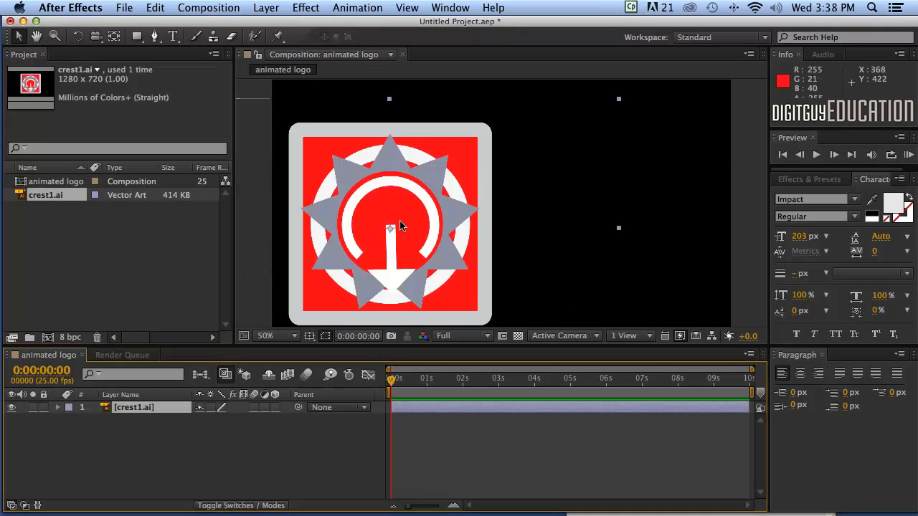
drag(551, 192, 527, 231)
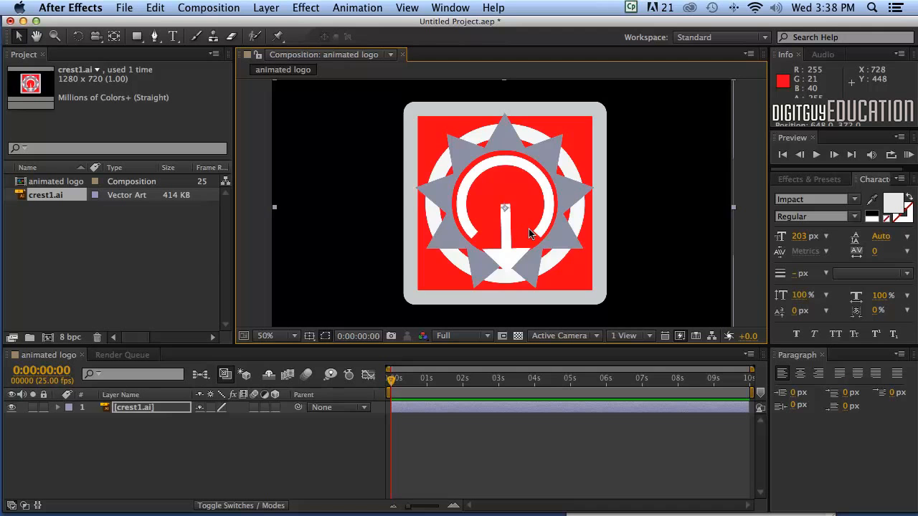
key(Delete)
- Add crest1.ai to the animated logo timeline as a layer centred in the frame
click(204, 267)
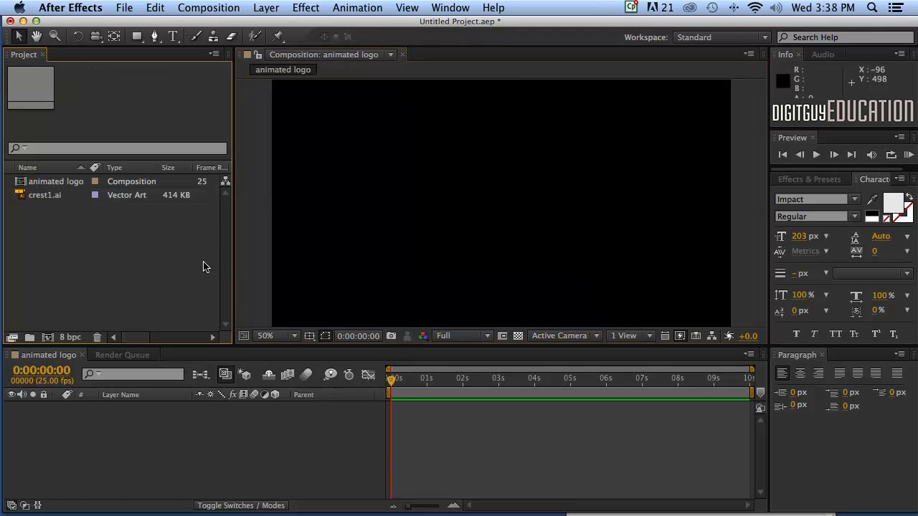
click(32, 197)
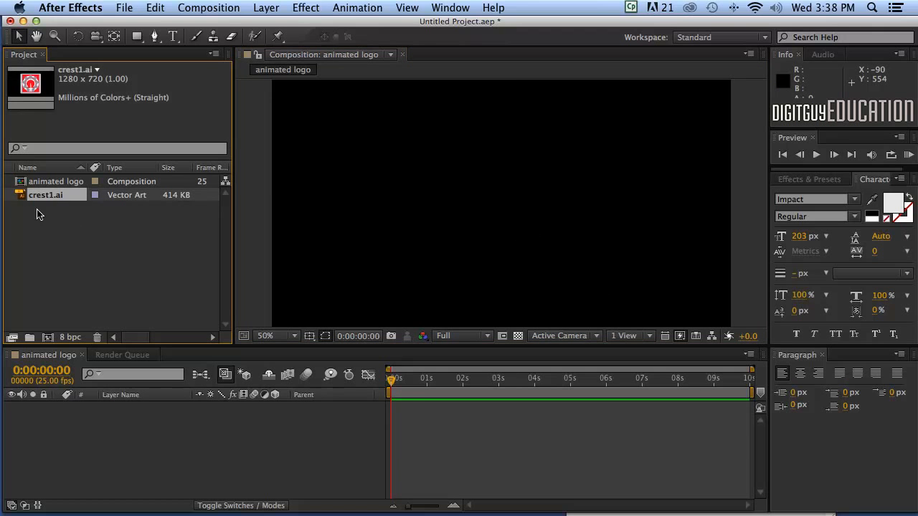
drag(18, 193, 158, 449)
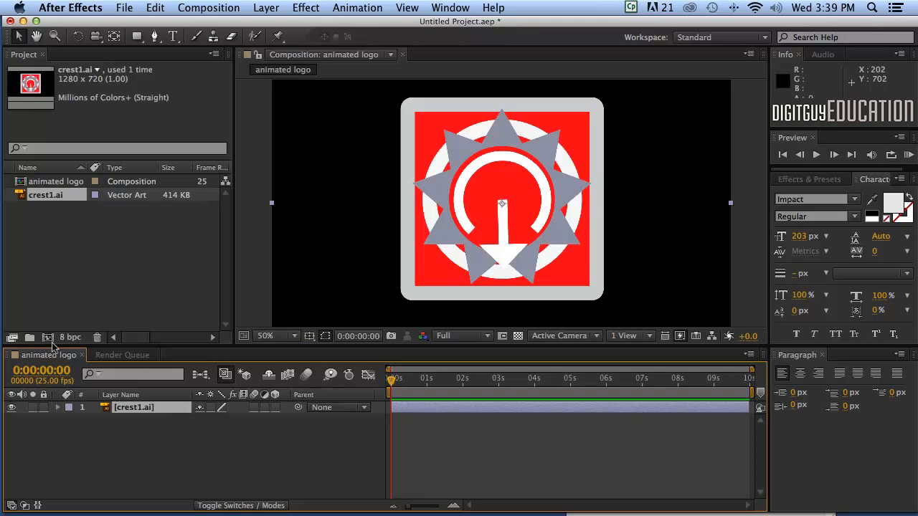
- Expand the crest1.ai layer's Transform properties and examine Position, Scale, Rotation, Opacity and Anchor Point
click(57, 407)
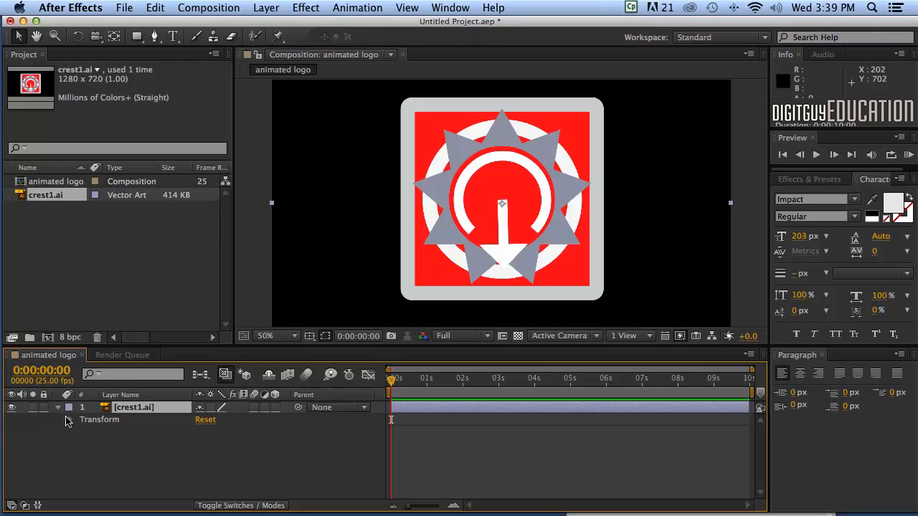
click(69, 420)
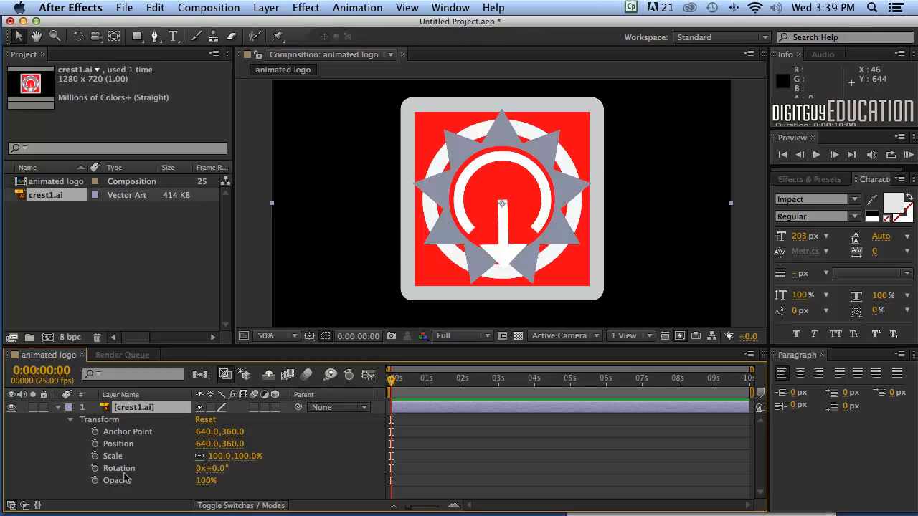
click(112, 443)
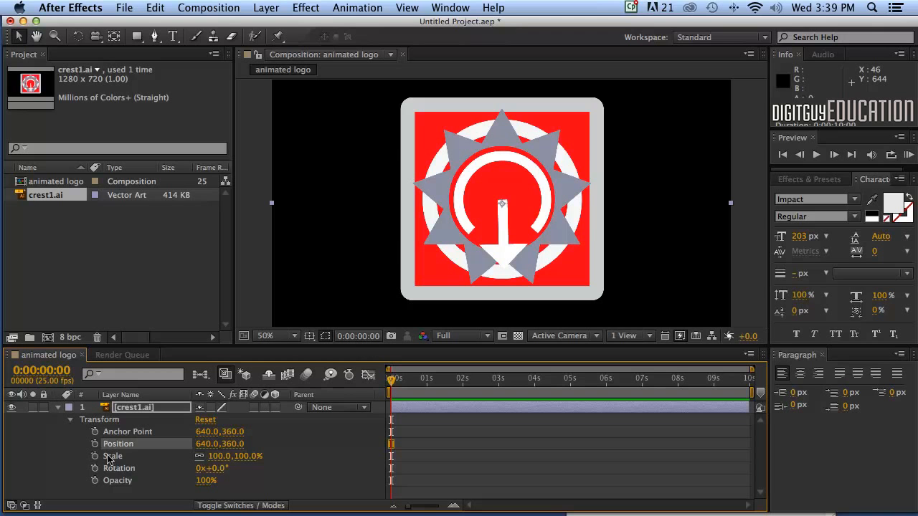
click(109, 457)
click(109, 469)
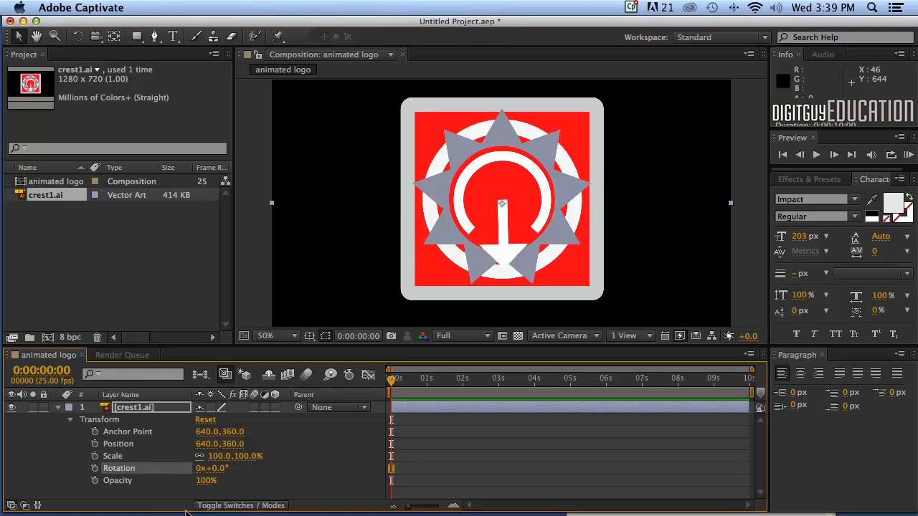
click(111, 481)
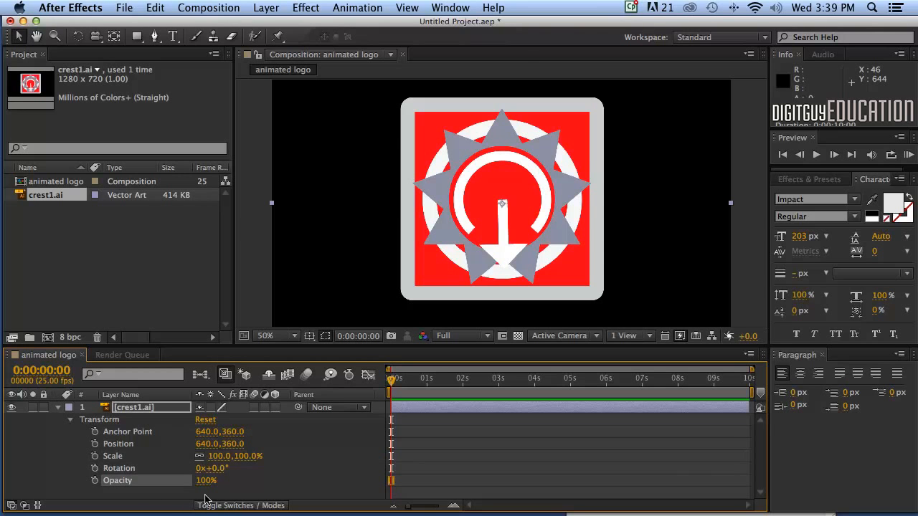
click(115, 431)
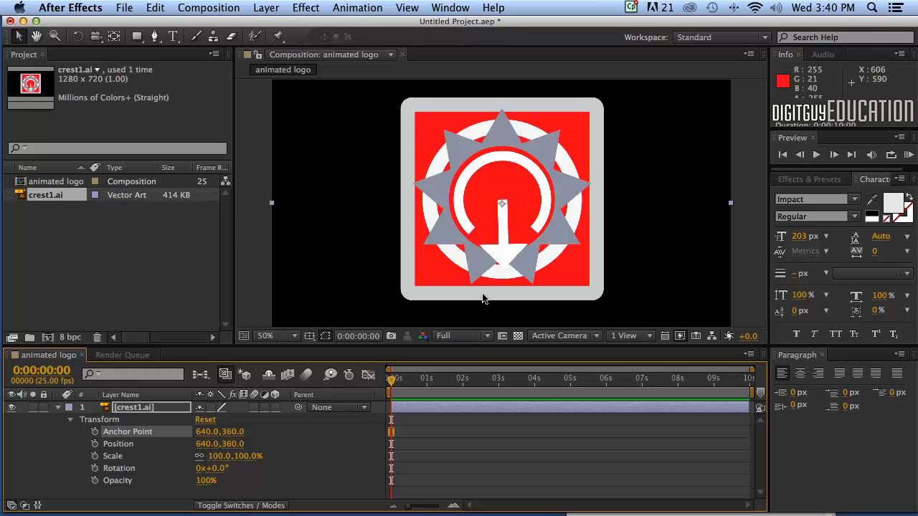
- Scrub the current-time indicator to 0:00:02:00 and back to 0:00:01:15
drag(390, 379, 459, 381)
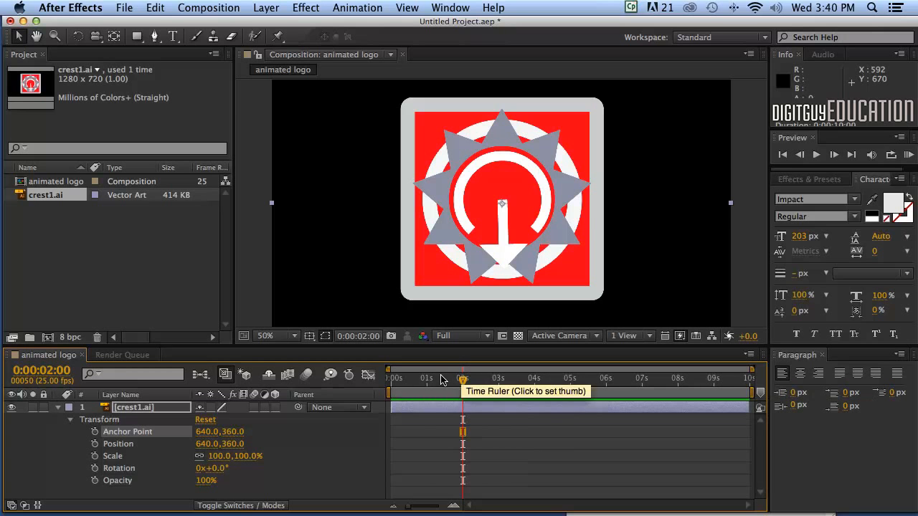
drag(462, 380, 460, 383)
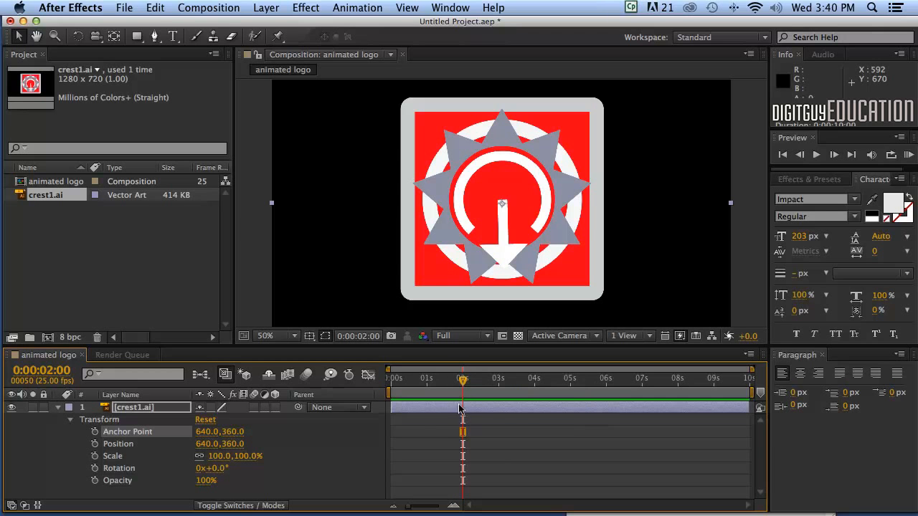
drag(461, 381, 448, 381)
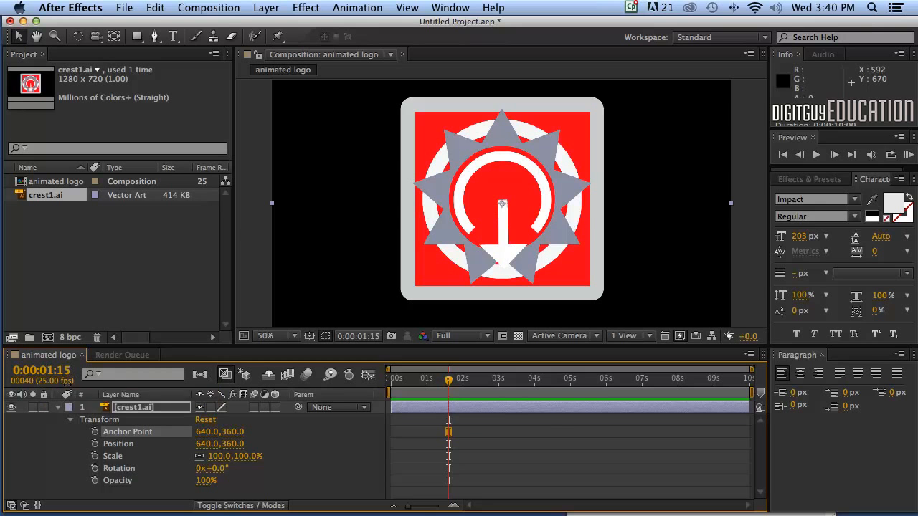
- At 0:00:02:00, enable keyframing for the crest1.ai layer's Position, Scale, Rotation and Opacity
click(40, 368)
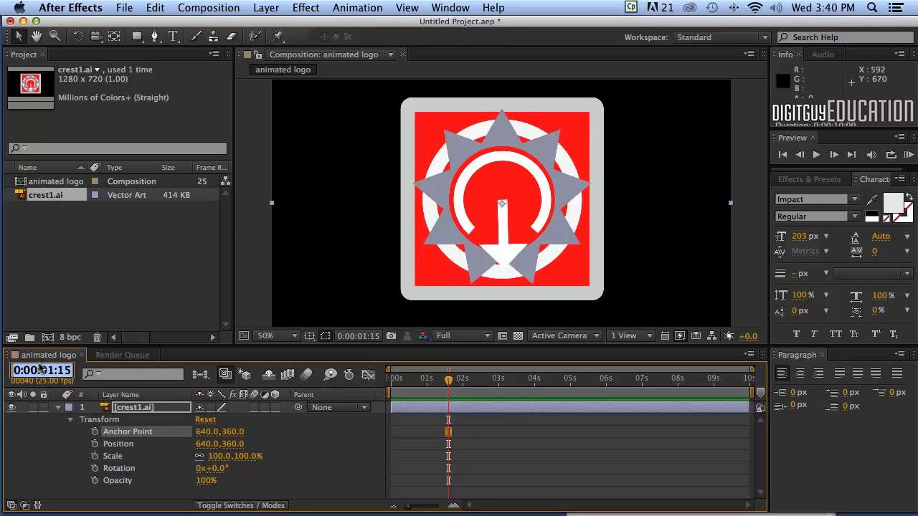
text(200)
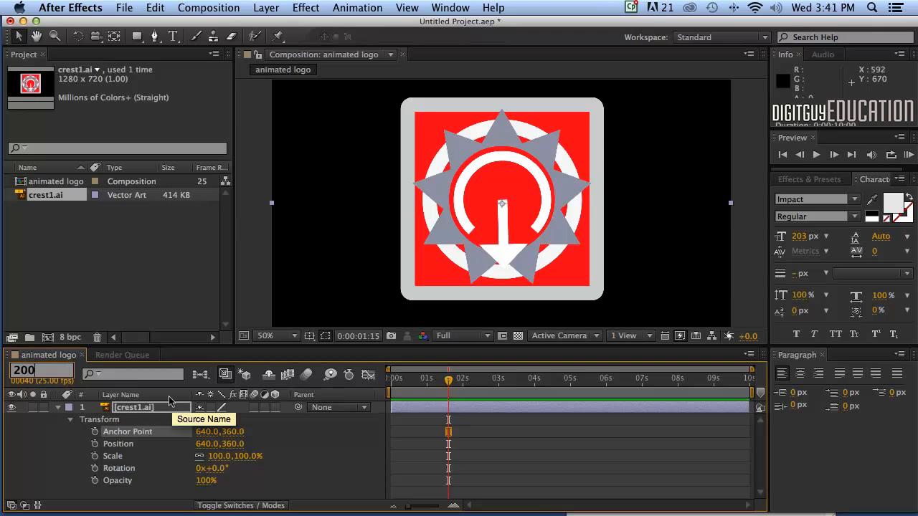
key(Return)
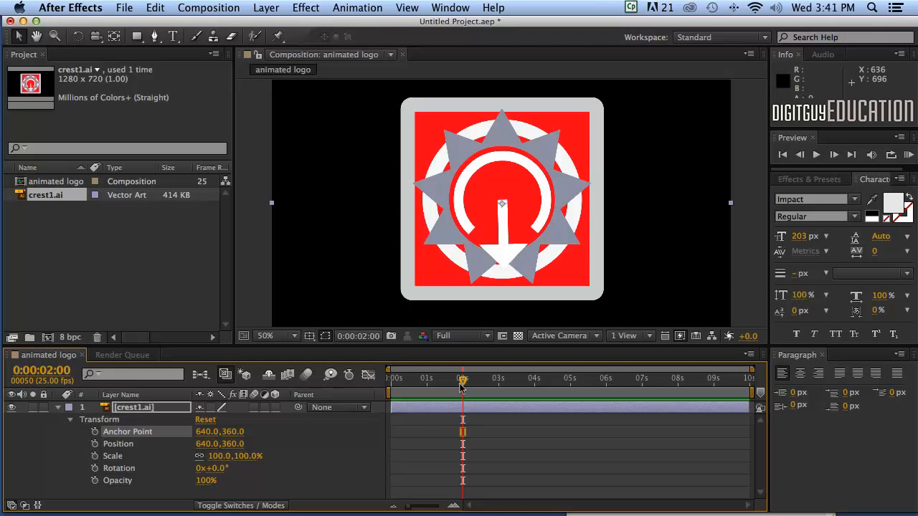
click(463, 481)
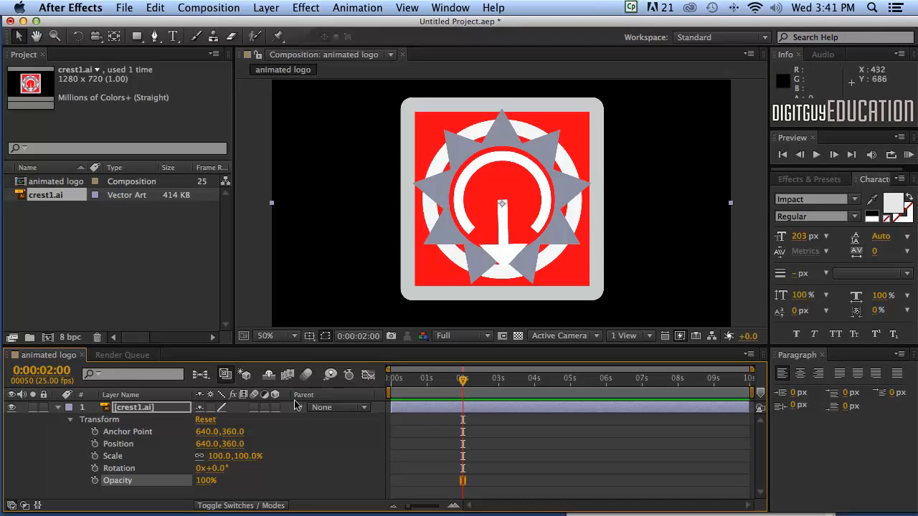
click(94, 443)
click(94, 456)
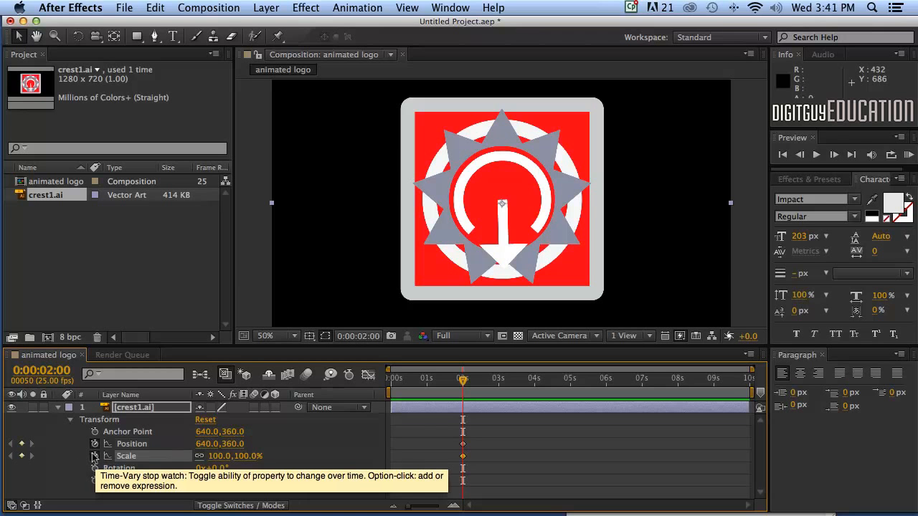
click(94, 468)
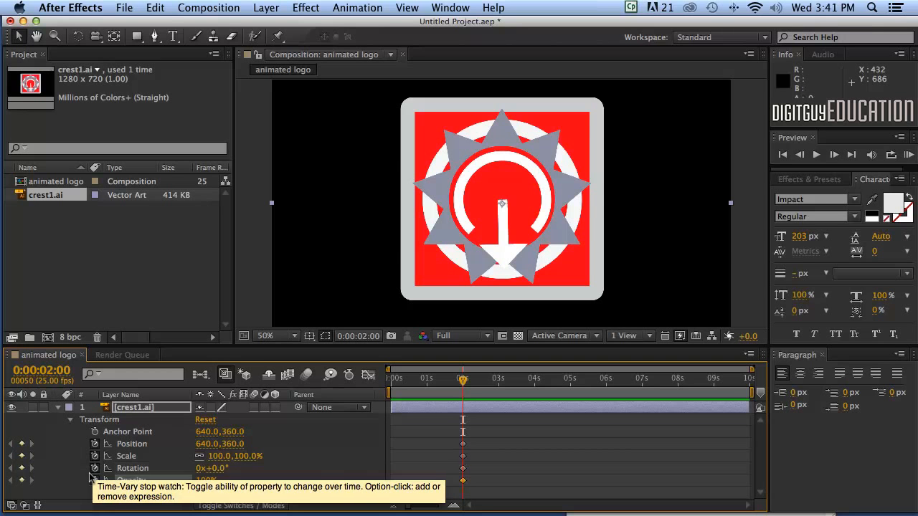
click(94, 480)
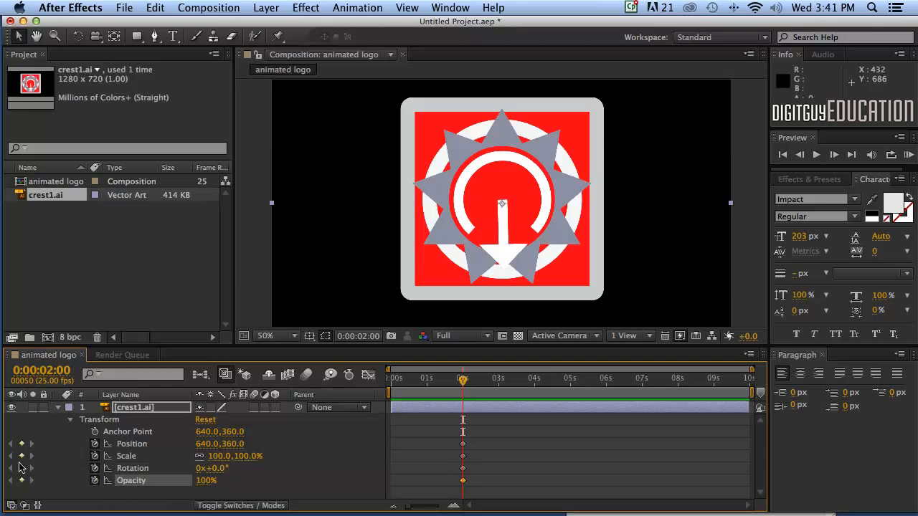
- Select the four keyframes at 0:00:02:00 as a group, and pick the Position, Scale and Rotation keyframes individually
click(468, 441)
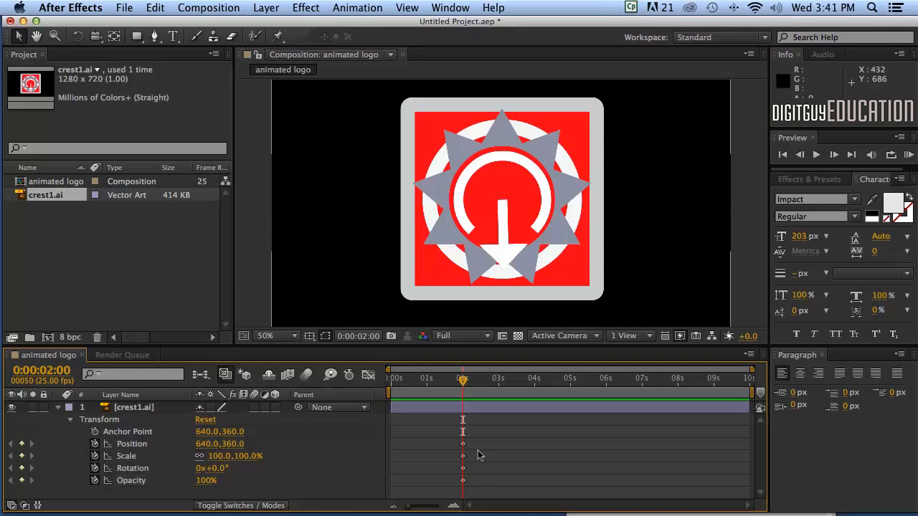
drag(468, 434, 452, 493)
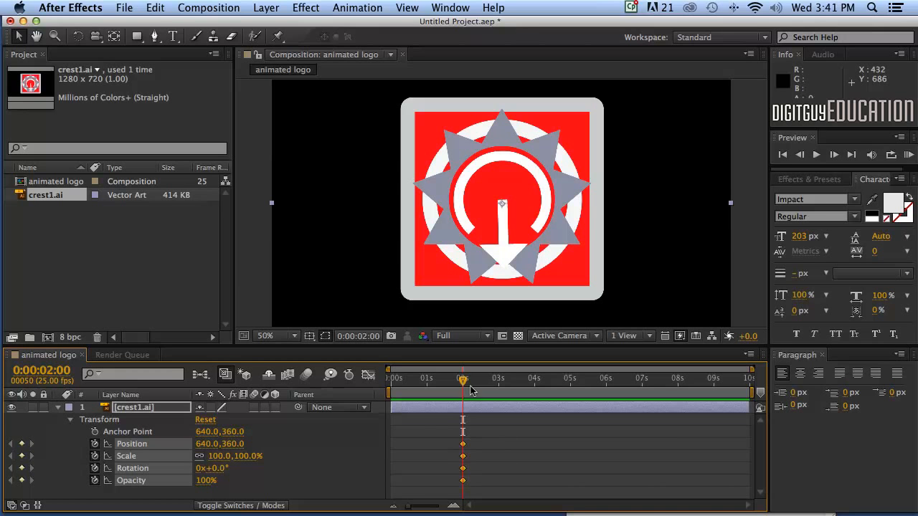
drag(481, 430, 451, 491)
click(509, 450)
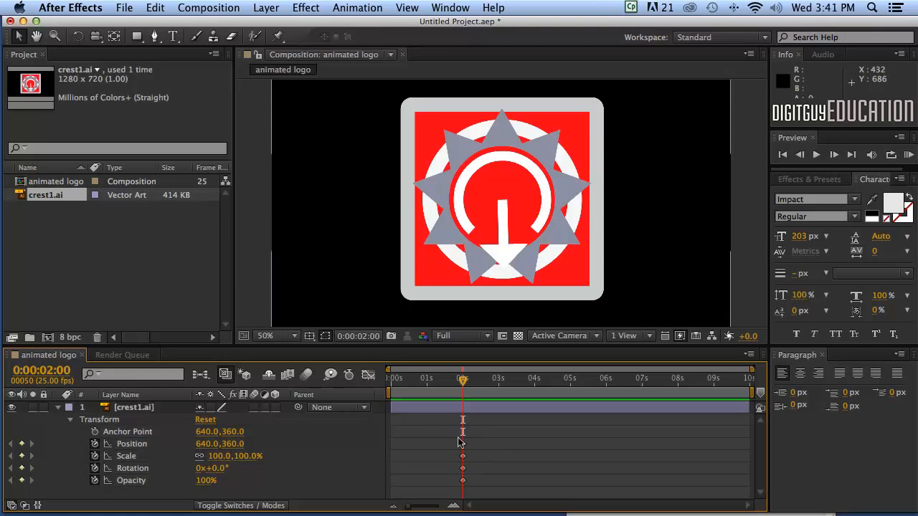
click(462, 444)
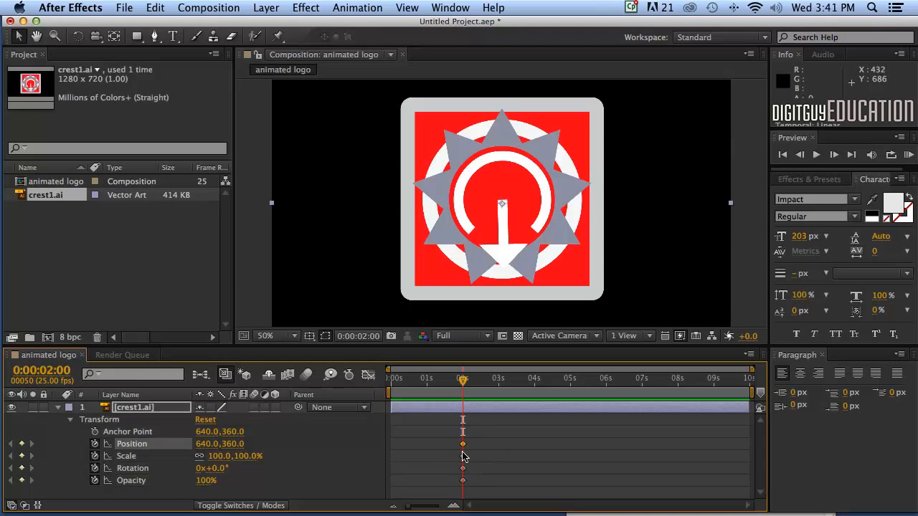
click(462, 456)
click(462, 468)
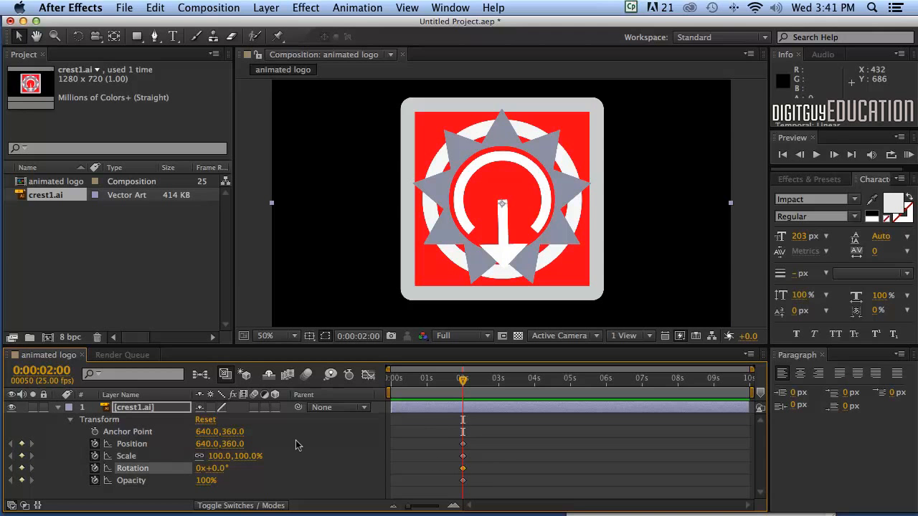
- At 0:00:00:00, move the logo horizontally out of the frame's left side to Position -414, 360 as a keyframe
click(121, 444)
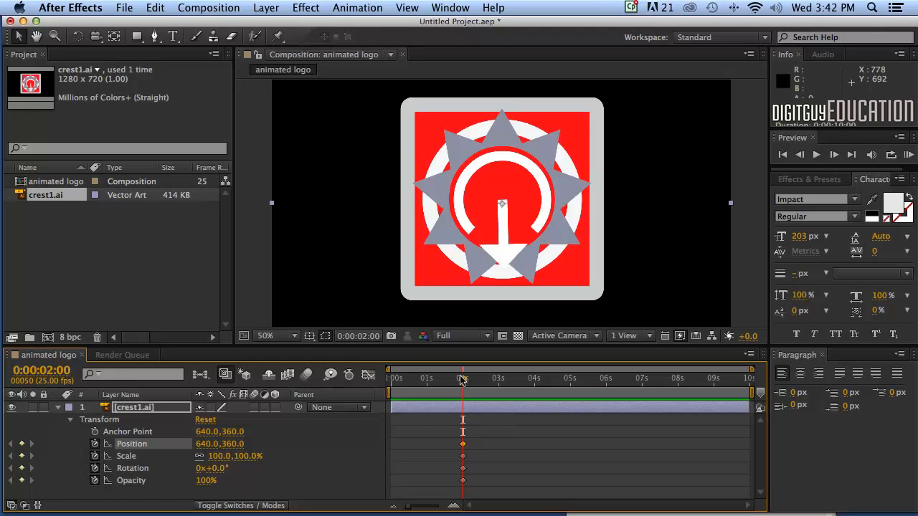
drag(462, 379, 369, 378)
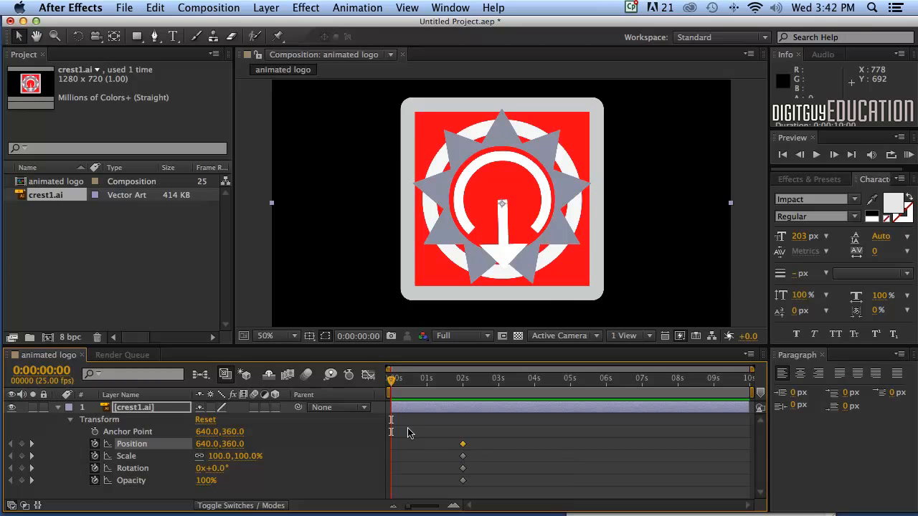
click(552, 260)
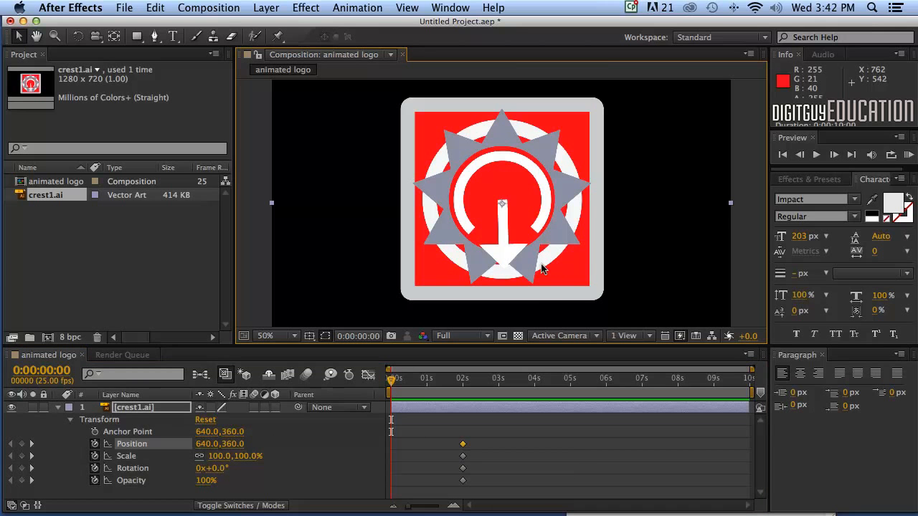
drag(552, 253, 215, 238)
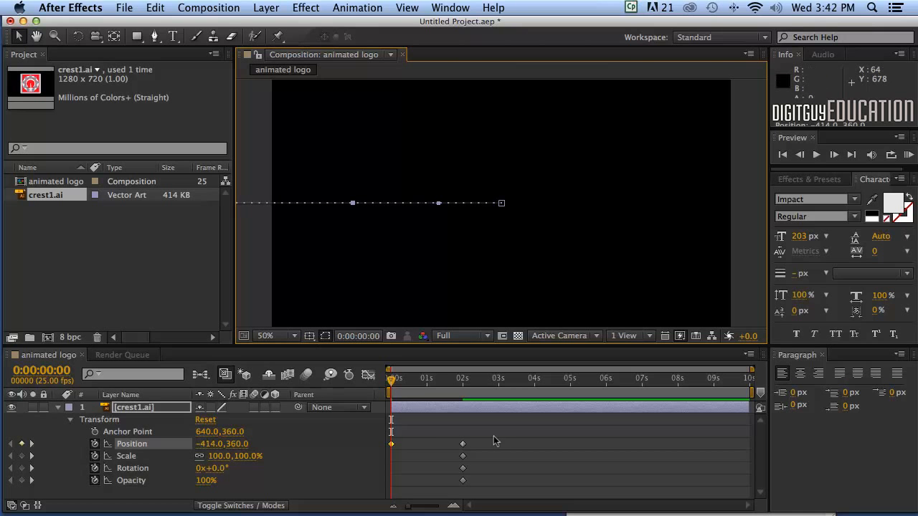
click(394, 448)
click(393, 442)
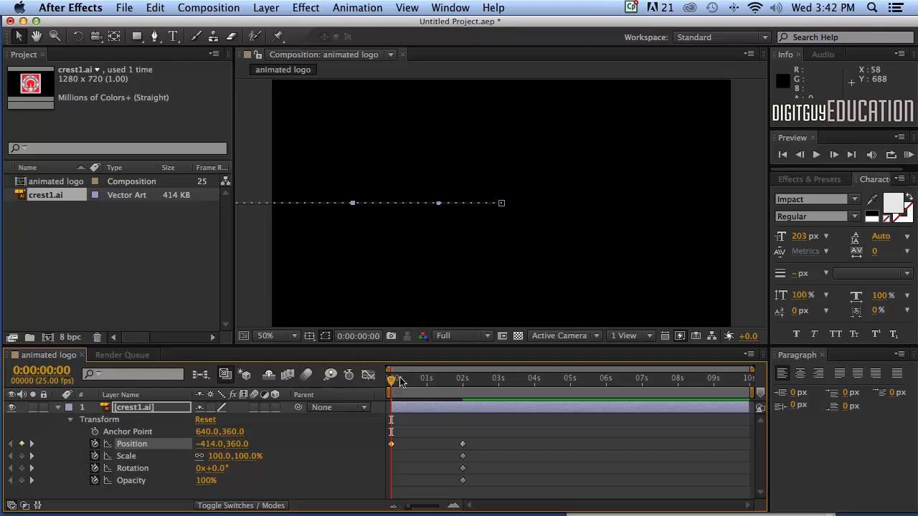
- Scrub the logo's entrance between 0:00:00:00 and 0:00:02:00 and play a preview of it from the start
drag(388, 378, 457, 383)
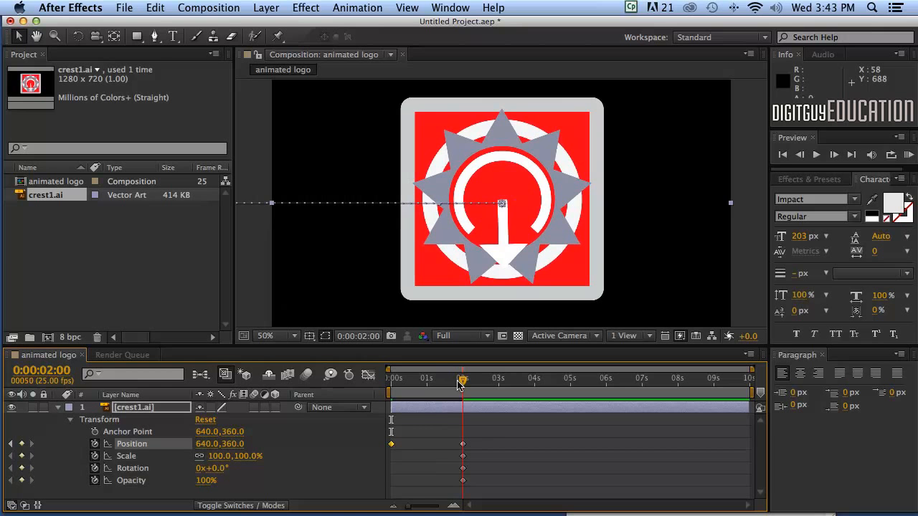
drag(459, 384, 381, 383)
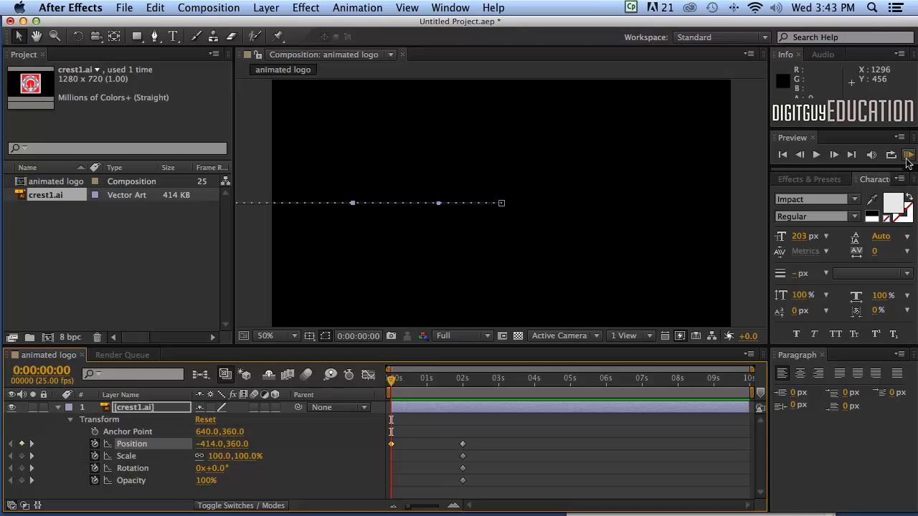
drag(753, 24, 750, 23)
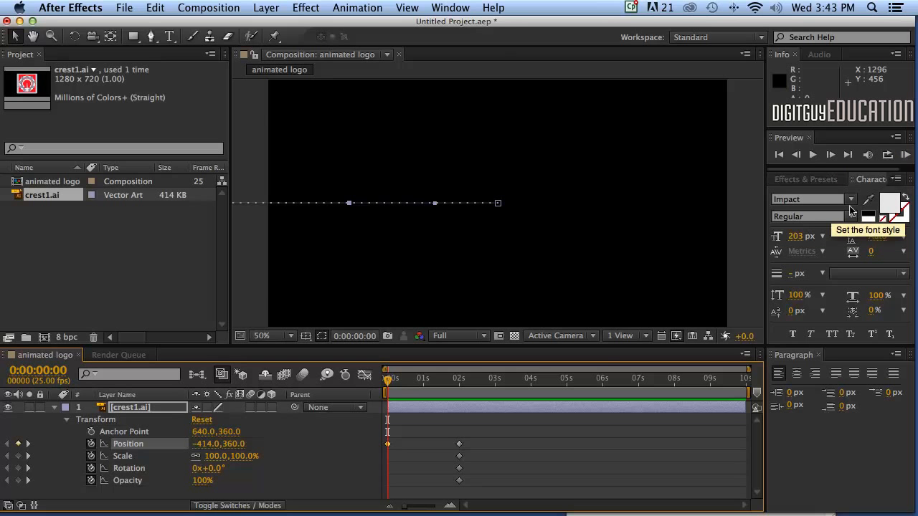
key(space)
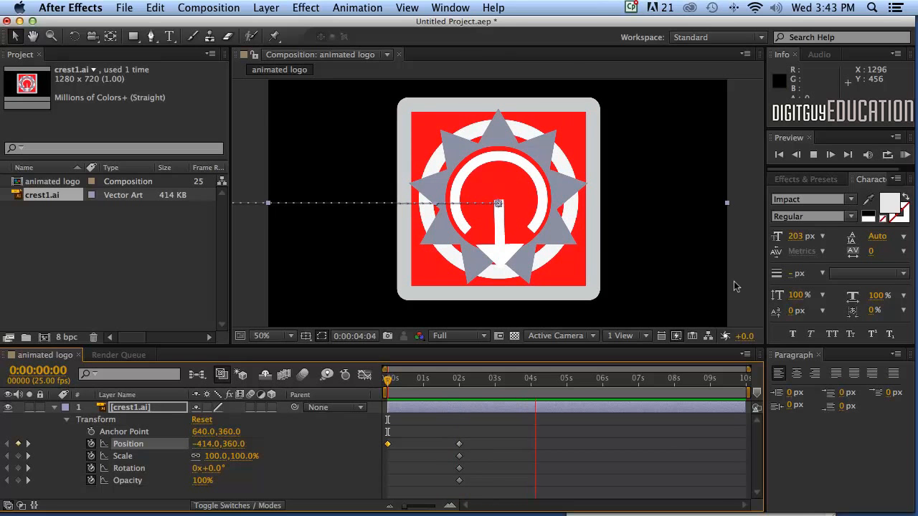
key(space)
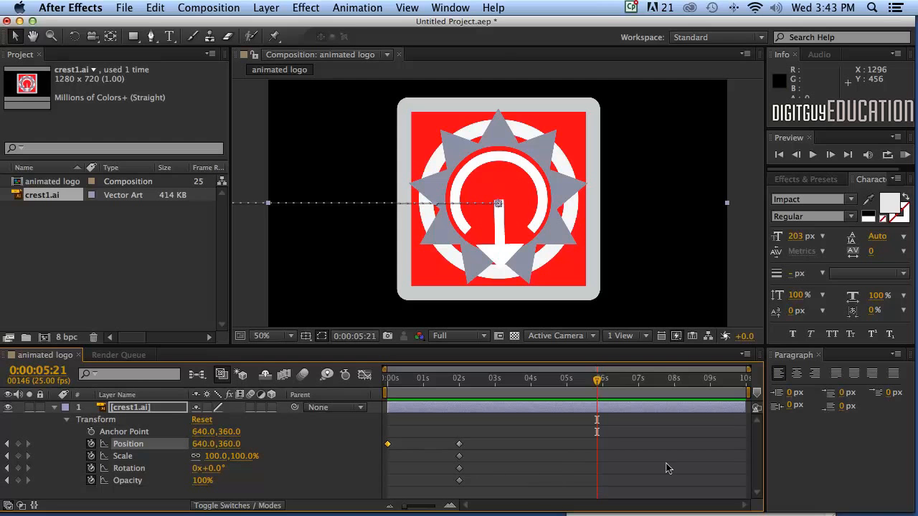
- Add a Position keyframe at 0:00:08:00 that holds the logo in the centre of the frame
drag(594, 380, 671, 381)
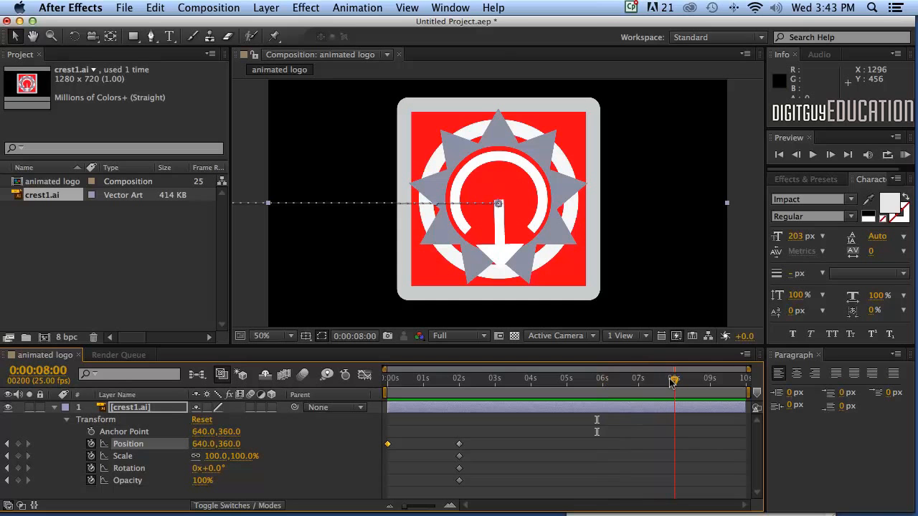
click(30, 370)
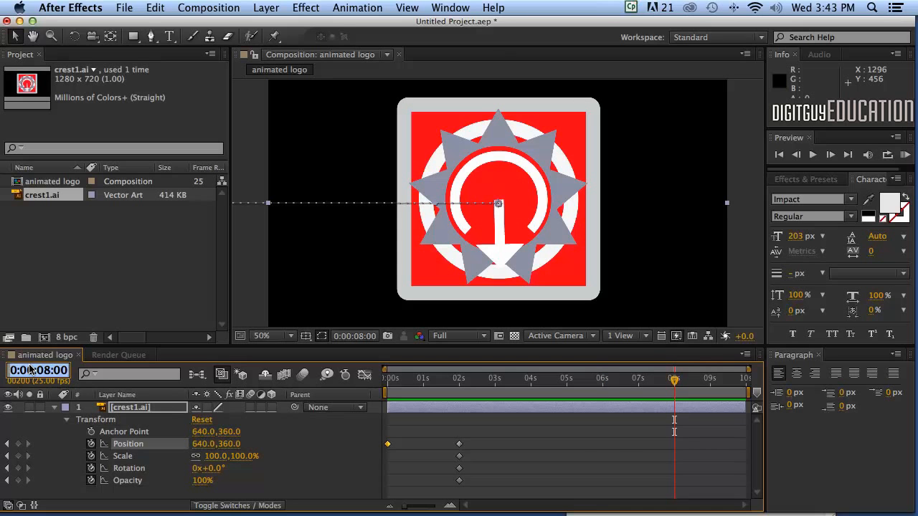
text(800)
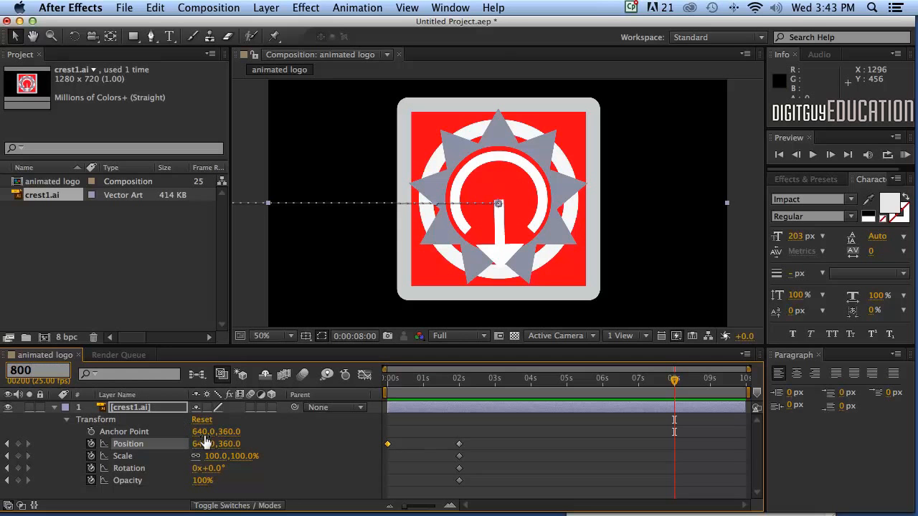
key(Return)
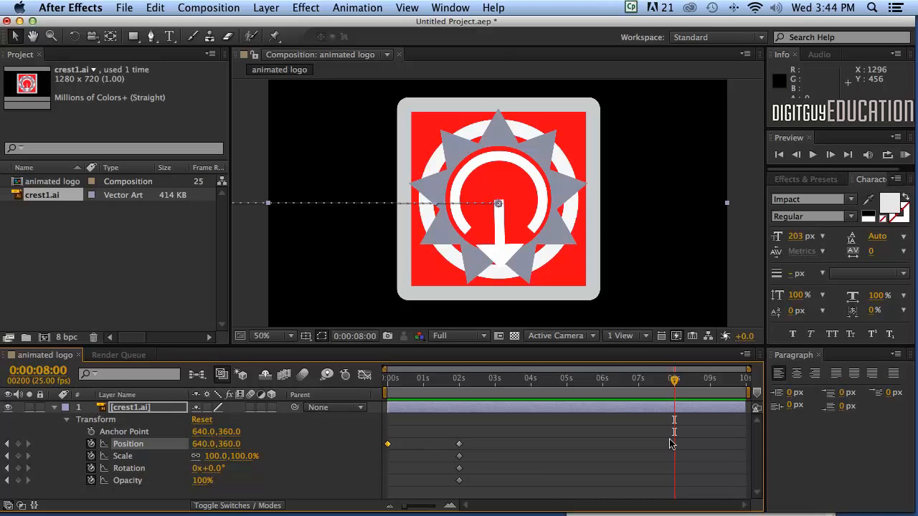
click(18, 444)
click(673, 443)
- Review the logo's entrance and hold by scrubbing from 0:00:00:00 through 0:00:02:00 to about 0:00:06:04
drag(674, 380, 387, 380)
click(388, 444)
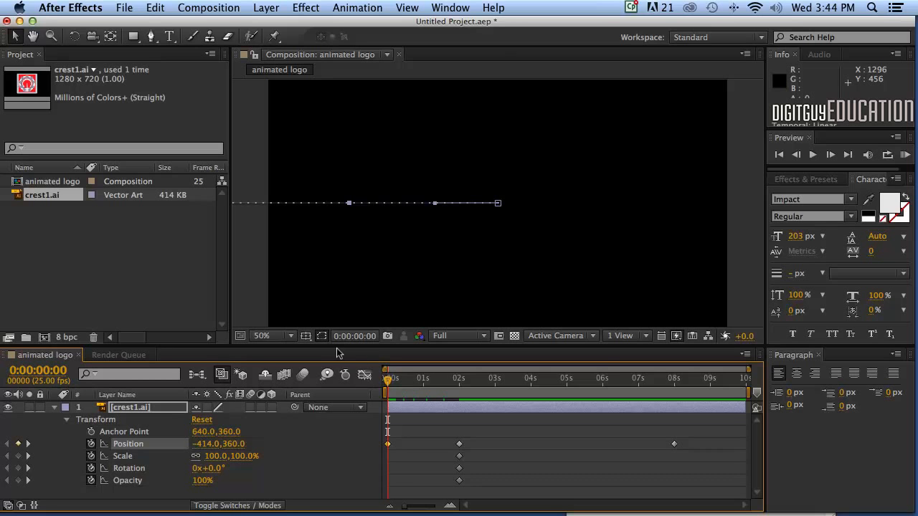
drag(386, 380, 454, 380)
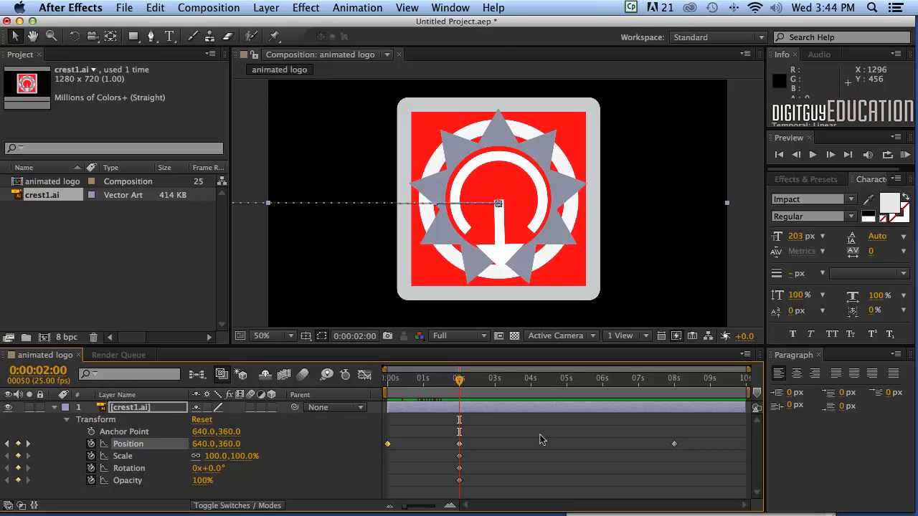
drag(459, 379, 599, 401)
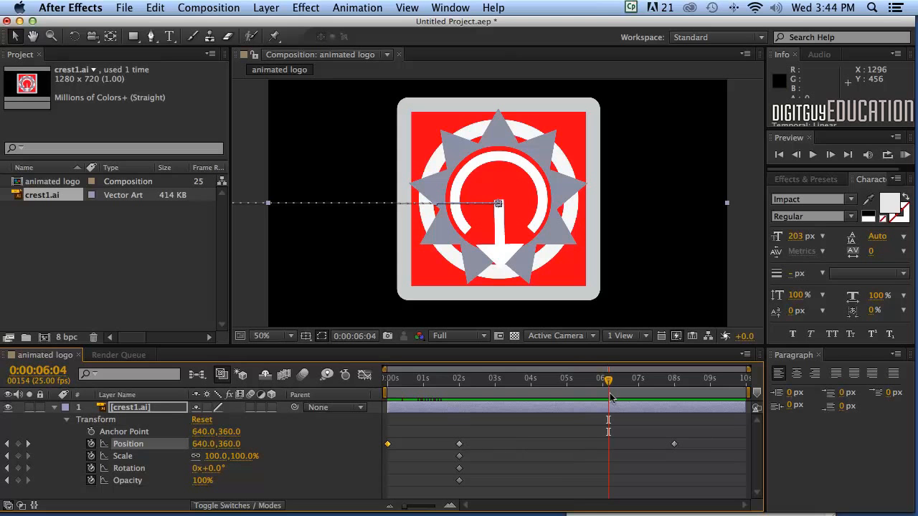
- At 0:00:09:24, move the logo horizontally out of the frame's right side to Position 1610, 360 as a keyframe
drag(605, 379, 744, 380)
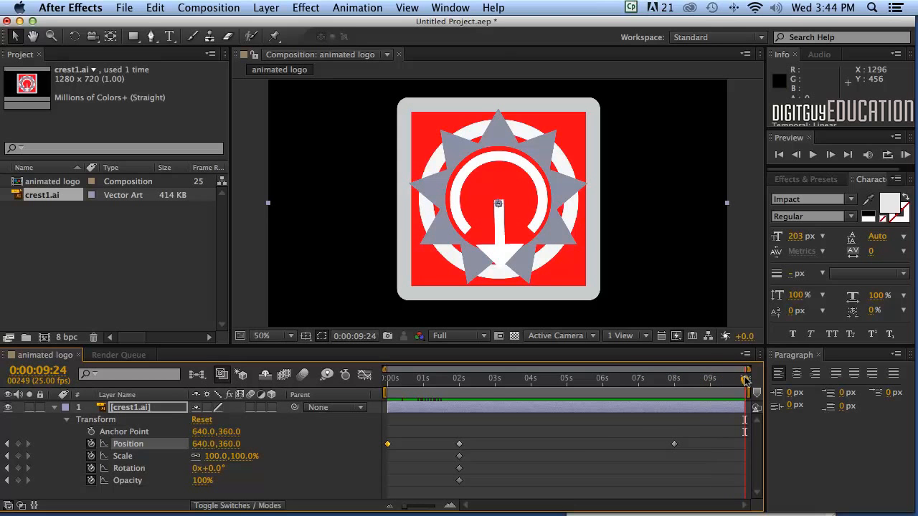
click(532, 246)
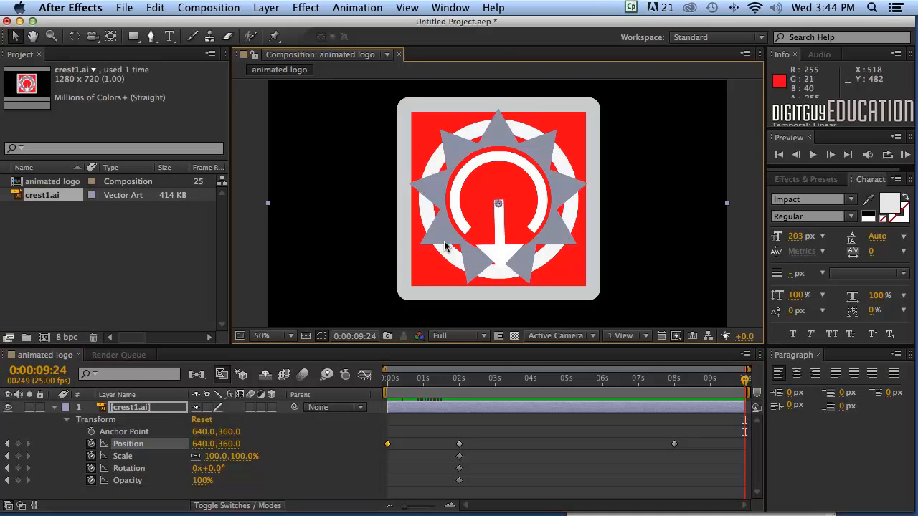
drag(443, 234, 753, 251)
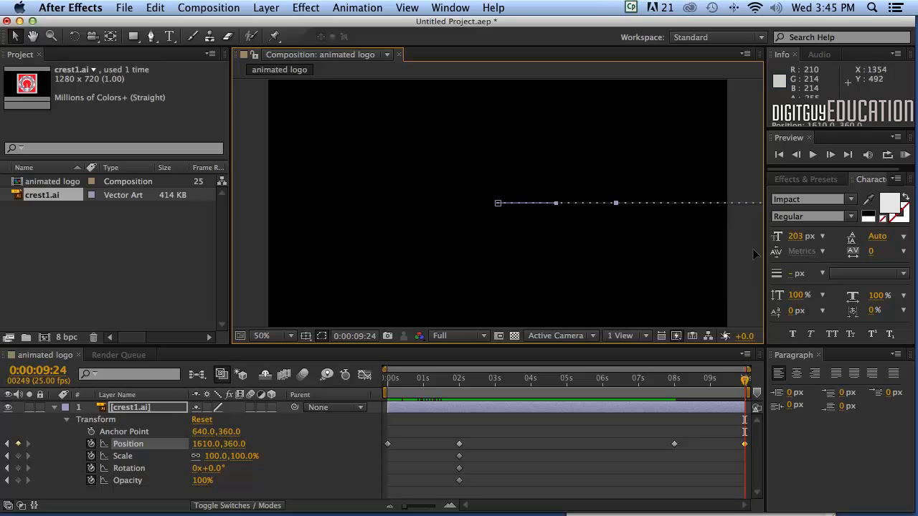
- Preview the position animation from the start, and move the current time to the keyframes at 0:00:02:00
drag(742, 379, 373, 360)
key(space)
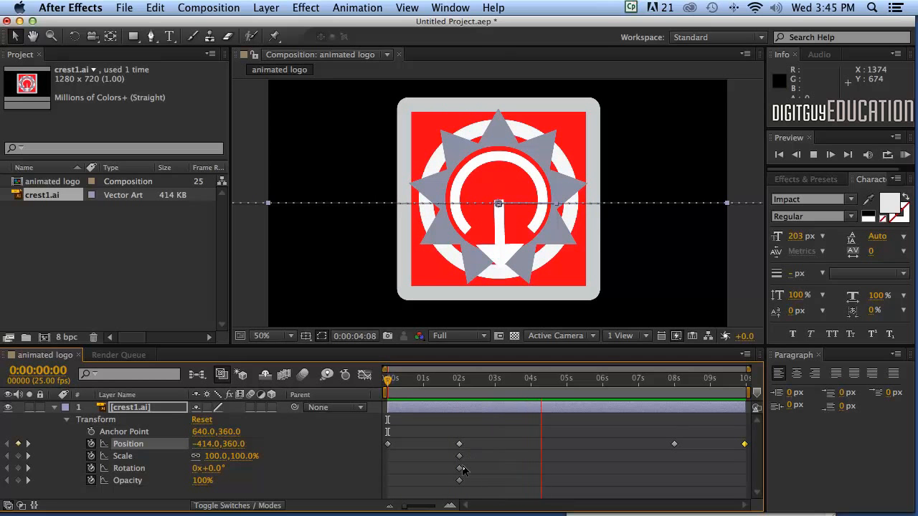
key(space)
drag(623, 382, 373, 378)
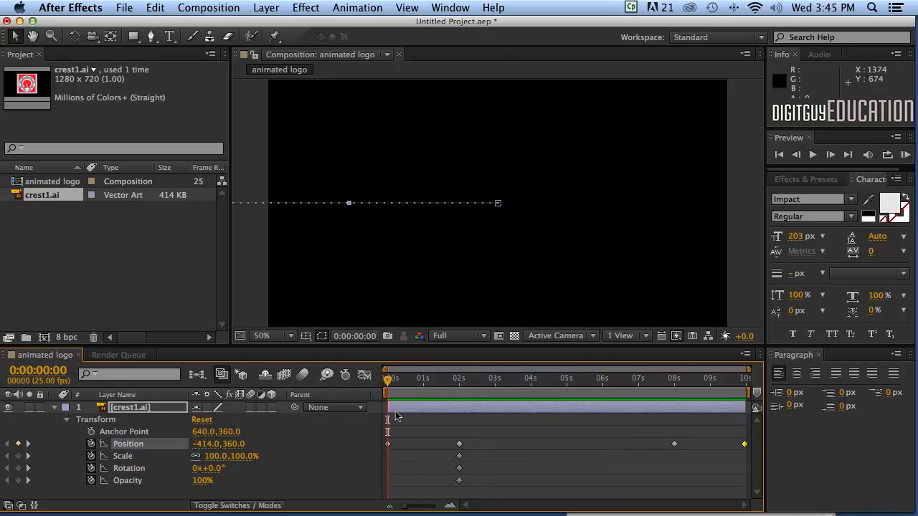
drag(385, 378, 364, 382)
key(k)
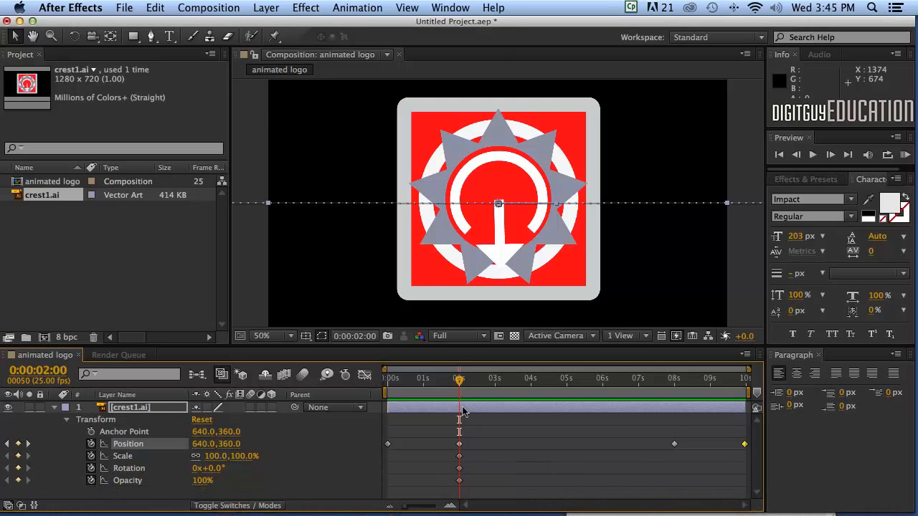
- Step forward and back through the logo layer's keyframes between 0:00:00:00 and 0:00:09:24, returning to 0:00:02:00
key(k)
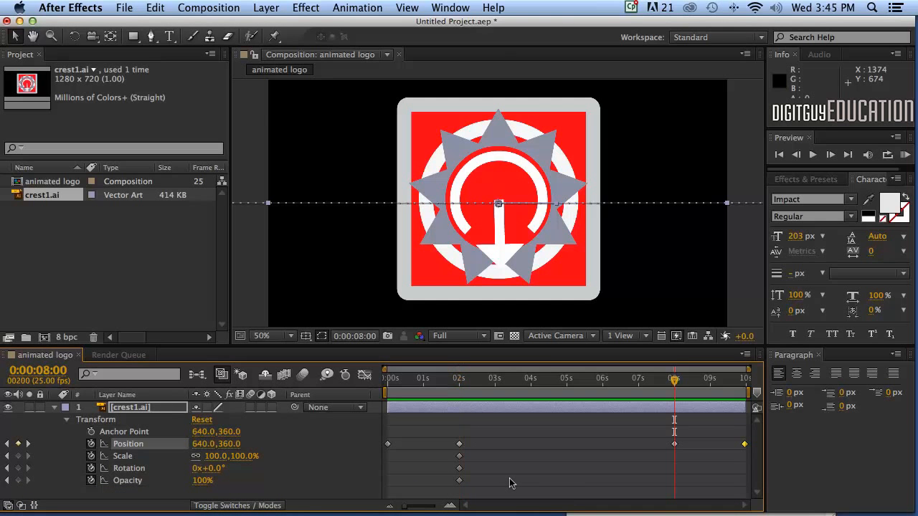
key(k)
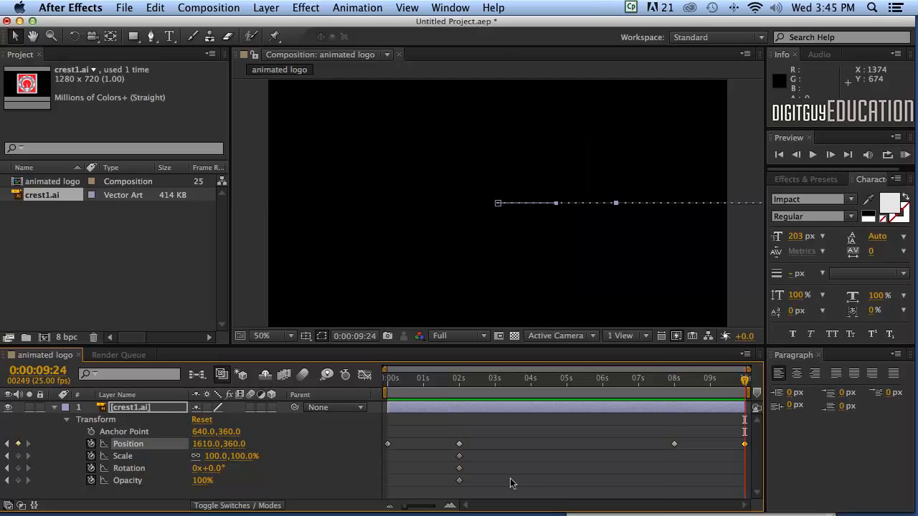
key(j)
key(j)
key(j)
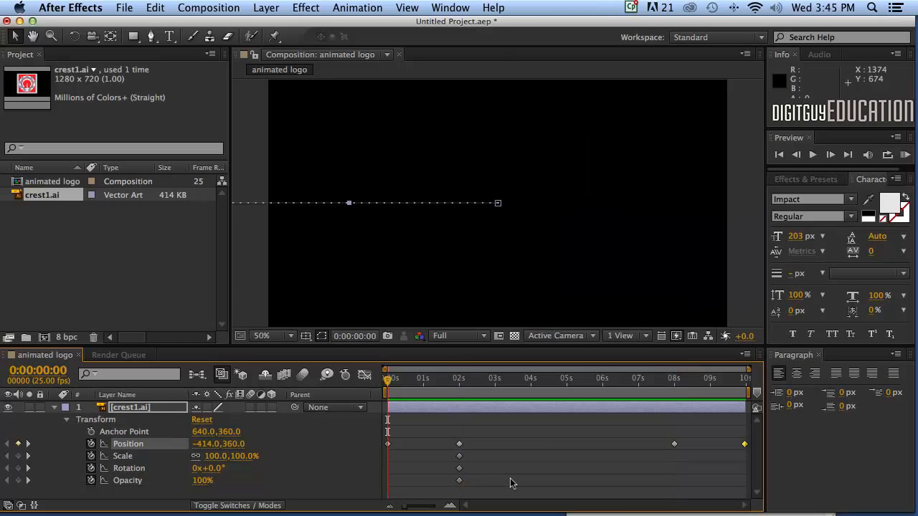
key(k)
key(k)
key(k)
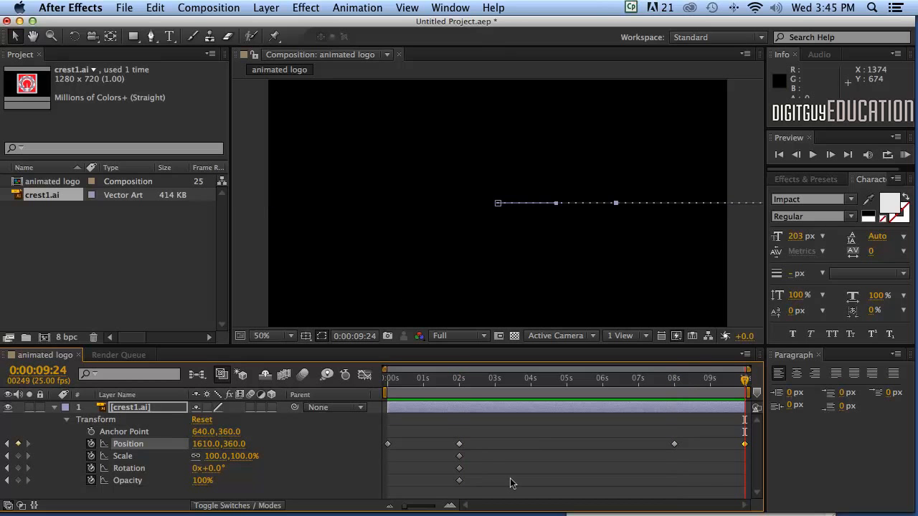
key(j)
key(j)
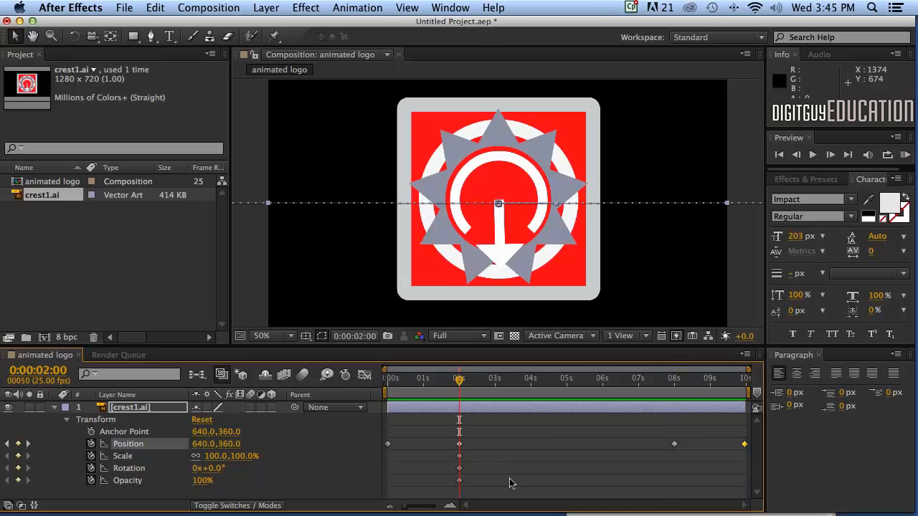
click(456, 379)
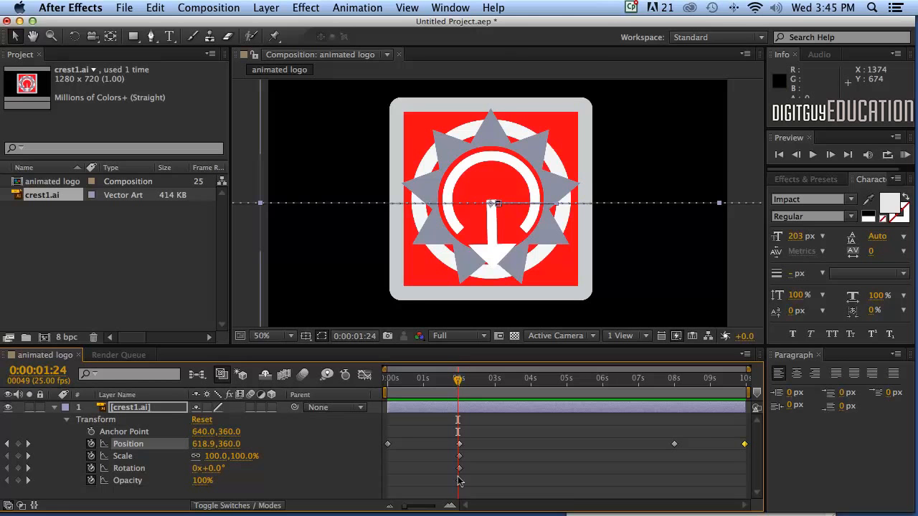
key(Page_Down)
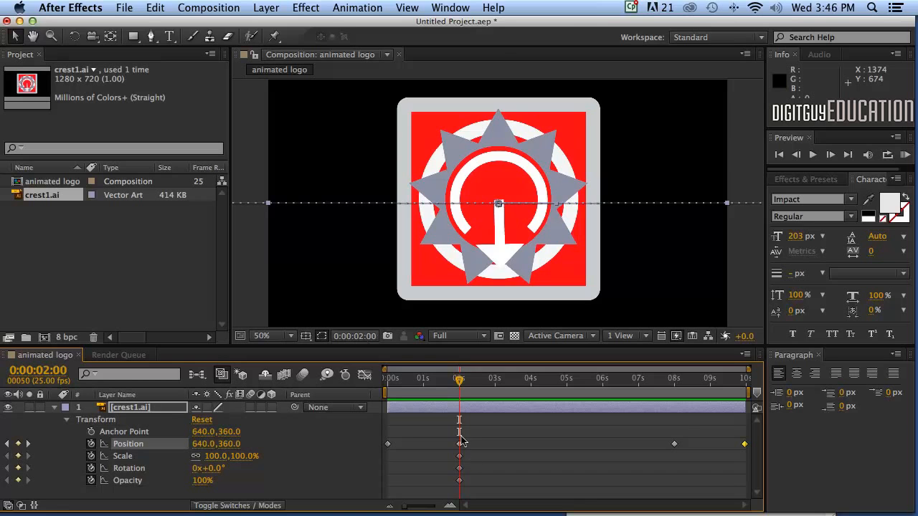
- At 0:00:00:00, scale the logo down to 49% as a starting Scale keyframe
key(Home)
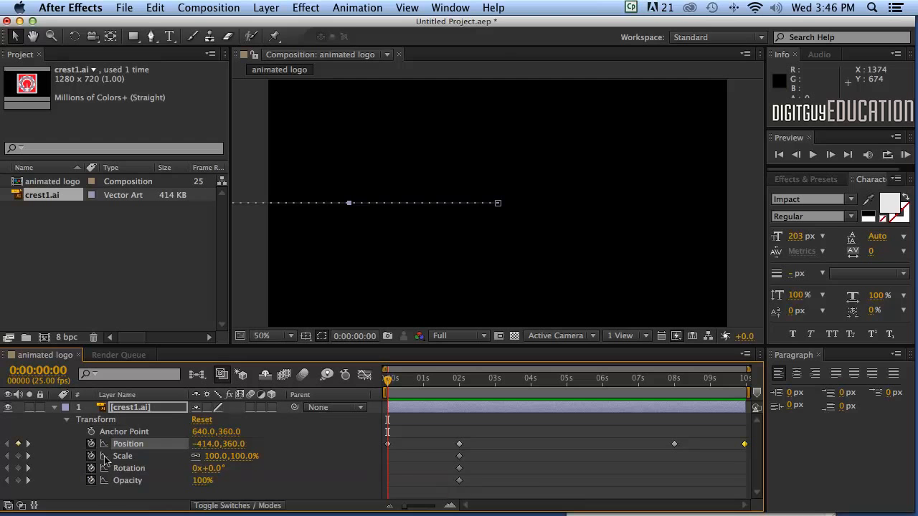
click(459, 457)
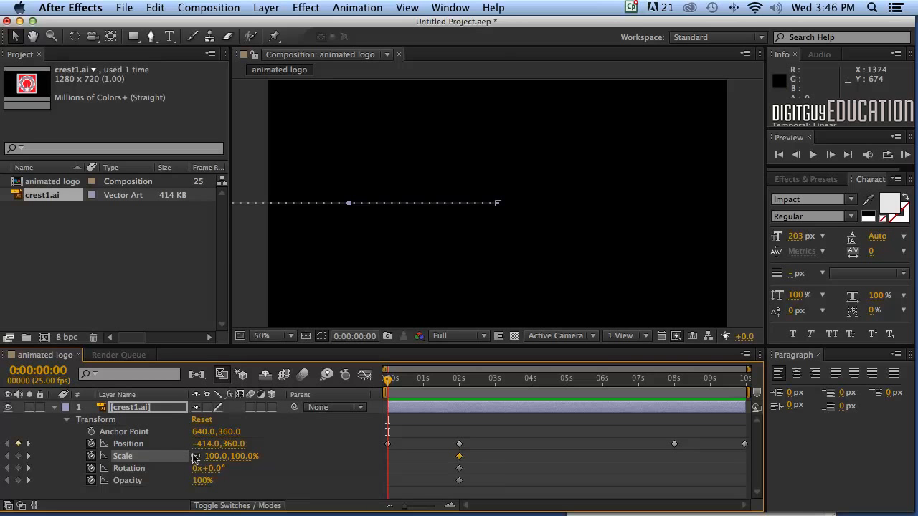
drag(229, 462, 174, 451)
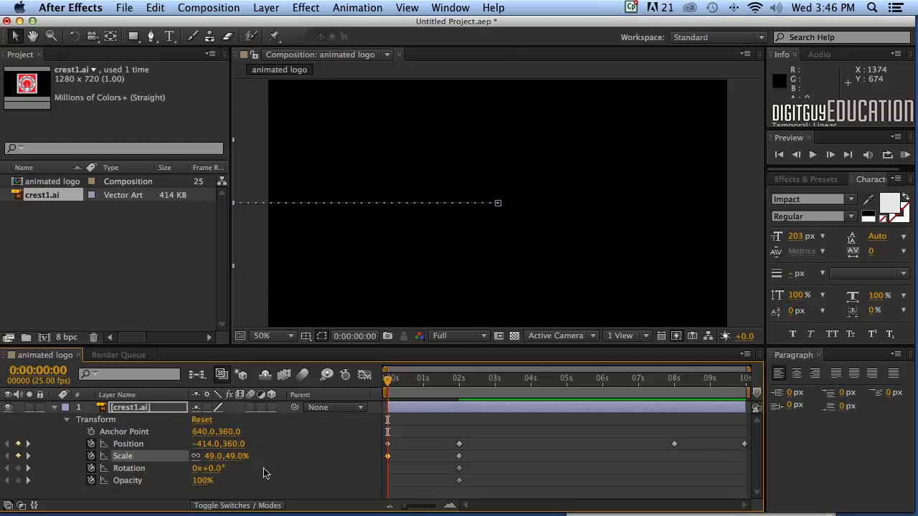
click(387, 456)
click(458, 456)
- Add a Scale keyframe at 0:00:08:00 that holds the logo at 100%, and check the timing around it
drag(387, 378, 456, 386)
key(k)
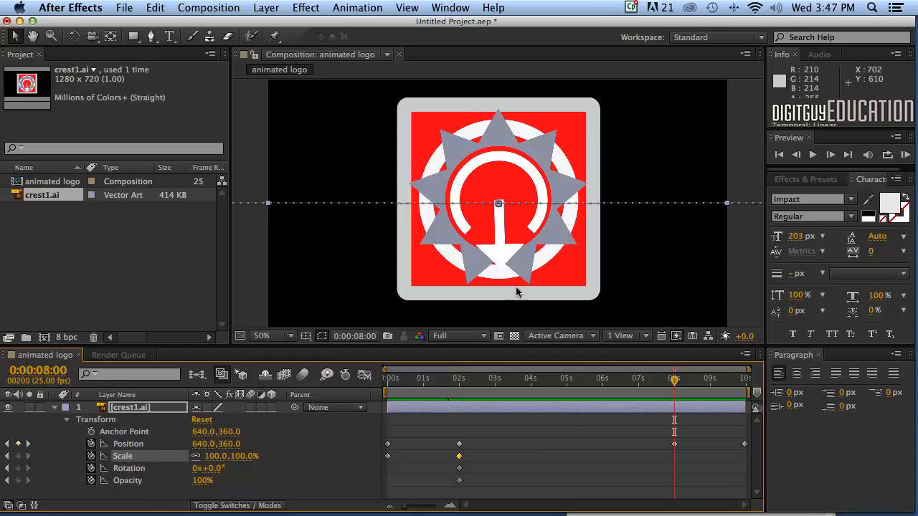
click(18, 456)
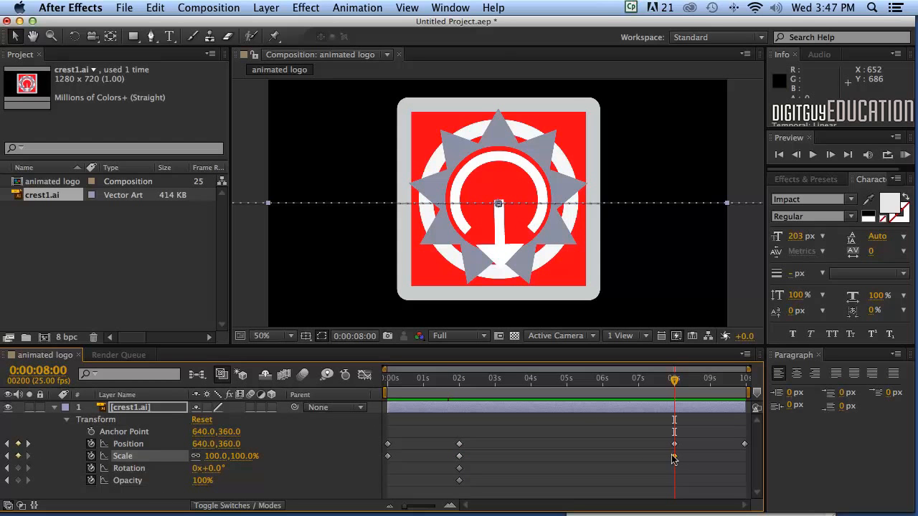
key(shift+Page_Up)
drag(642, 380, 674, 446)
- At 0:00:09:24, set the logo's Scale to 50% as the closing keyframe
drag(675, 380, 746, 381)
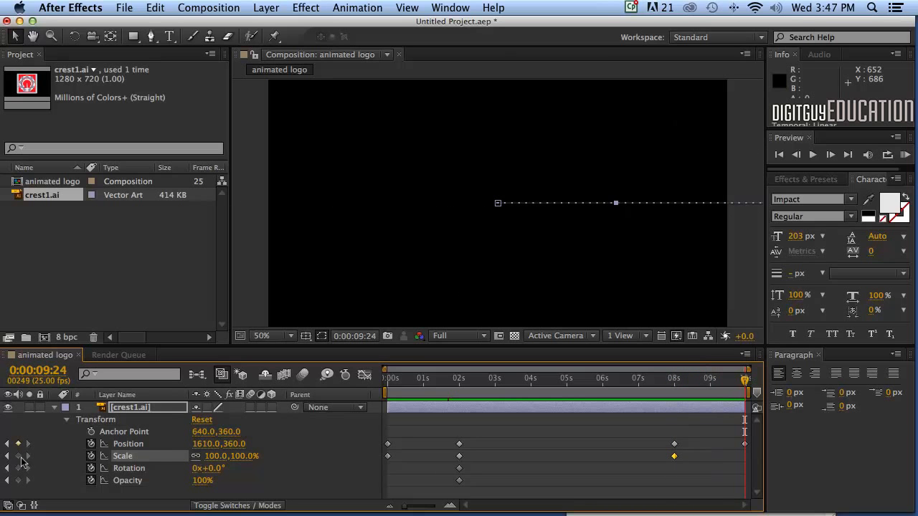
drag(210, 460, 174, 454)
drag(175, 454, 174, 454)
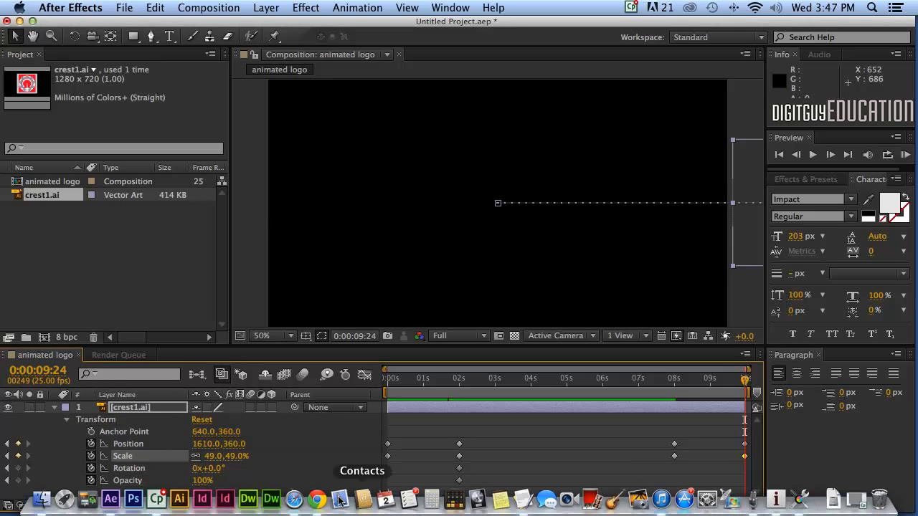
click(218, 456)
text(50)
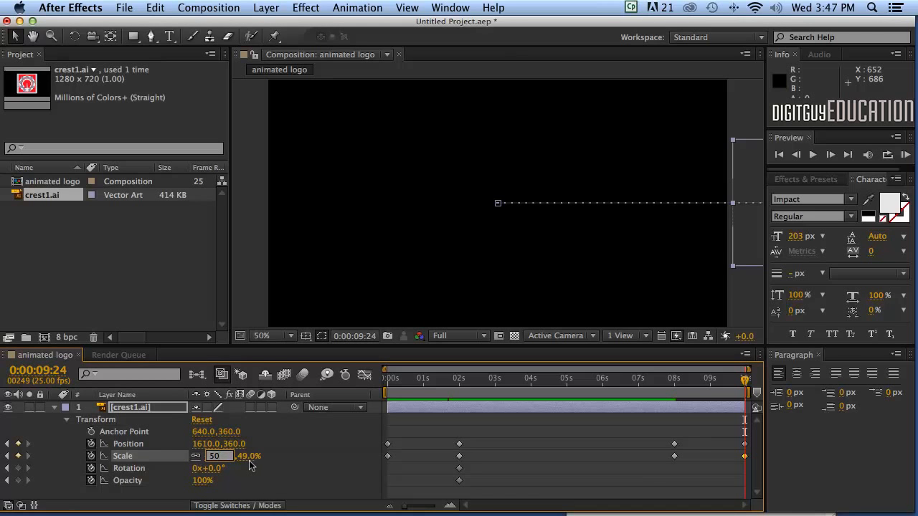
key(Return)
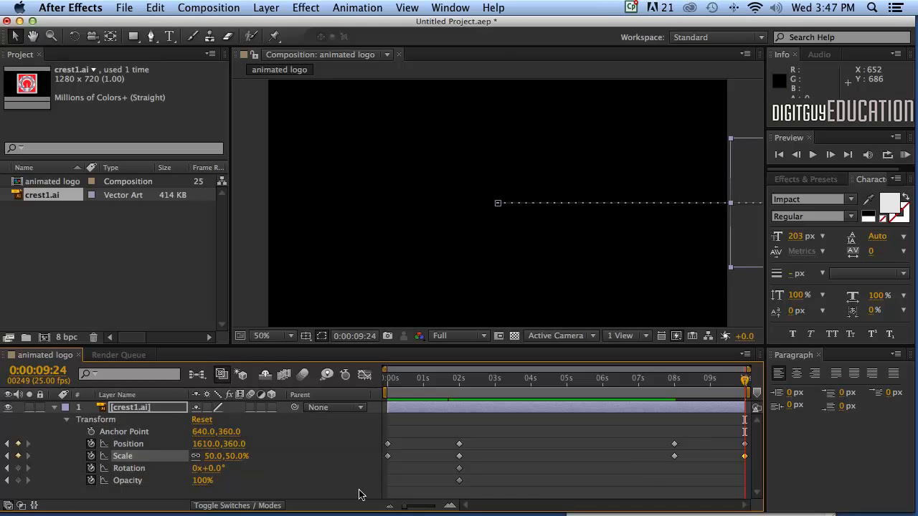
click(743, 455)
- Preview the combined position and scale animation from the start, and return the current time to 0:00:00:00
drag(743, 378, 367, 372)
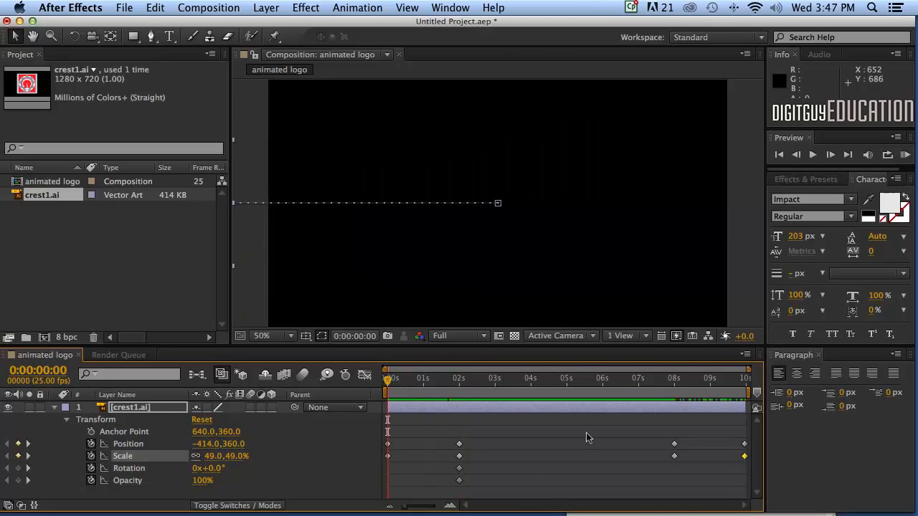
key(space)
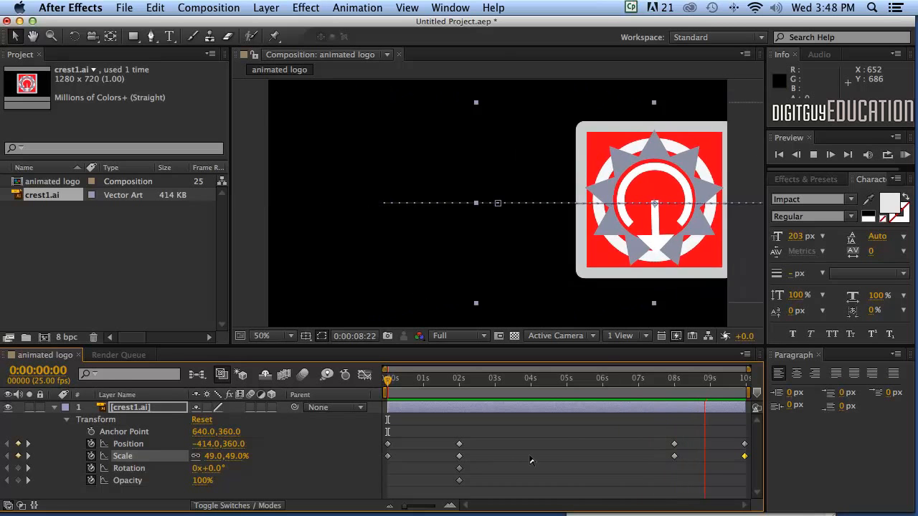
key(space)
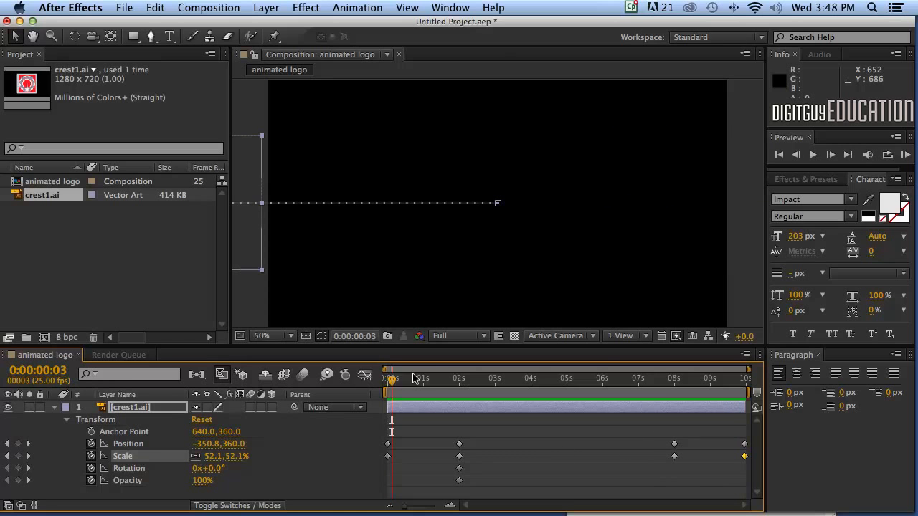
drag(392, 379, 387, 379)
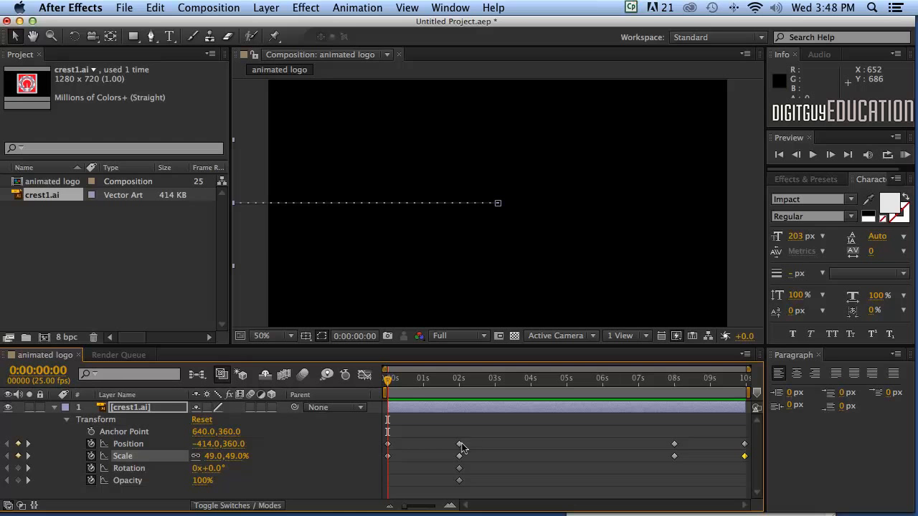
drag(387, 378, 370, 394)
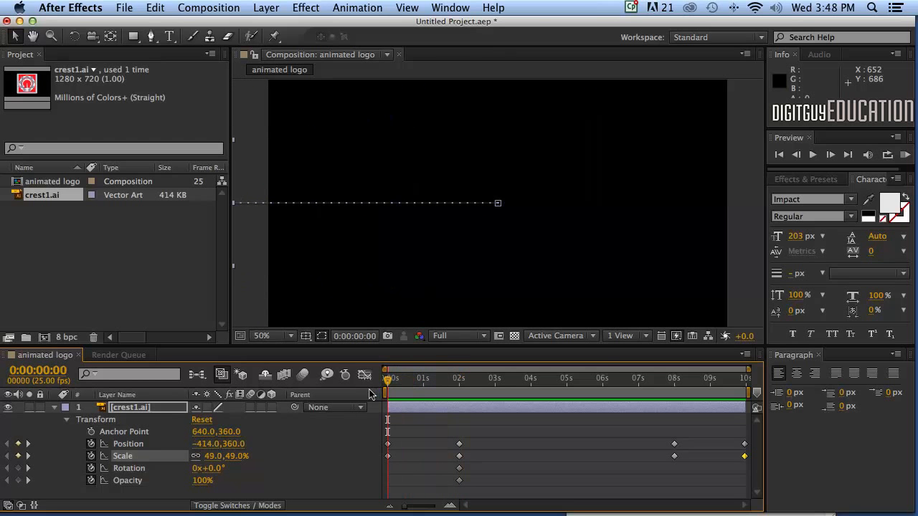